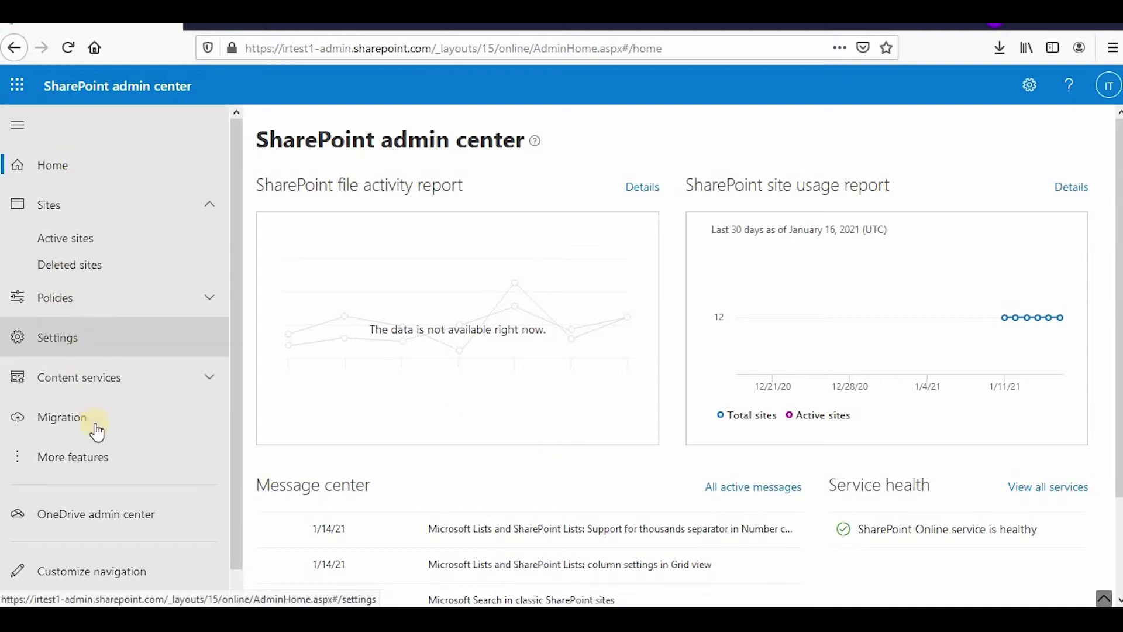
# Step: Open the App Catalog setup from the Apps section of the classic SharePoint features
pyautogui.click(104, 459)
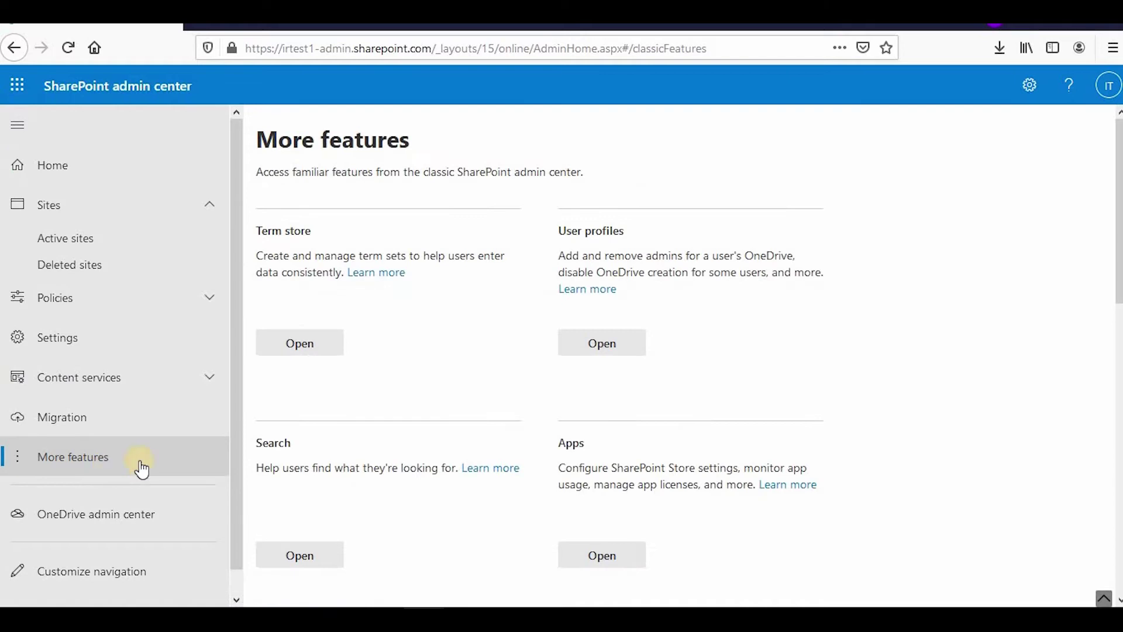
pyautogui.scroll(-3, 749, 213)
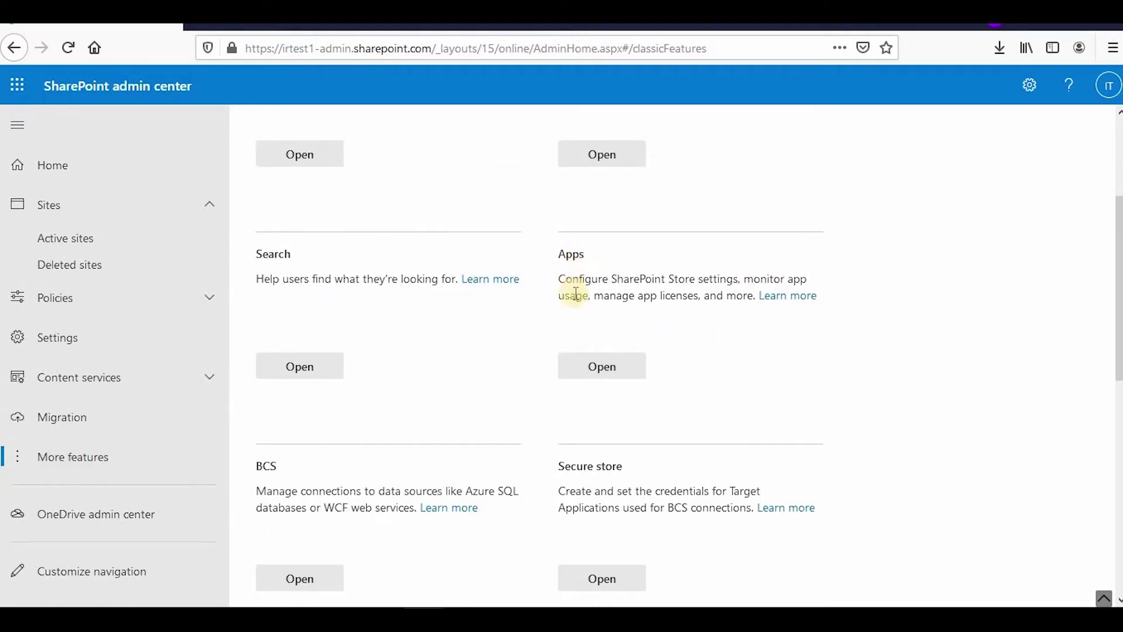
pyautogui.click(608, 364)
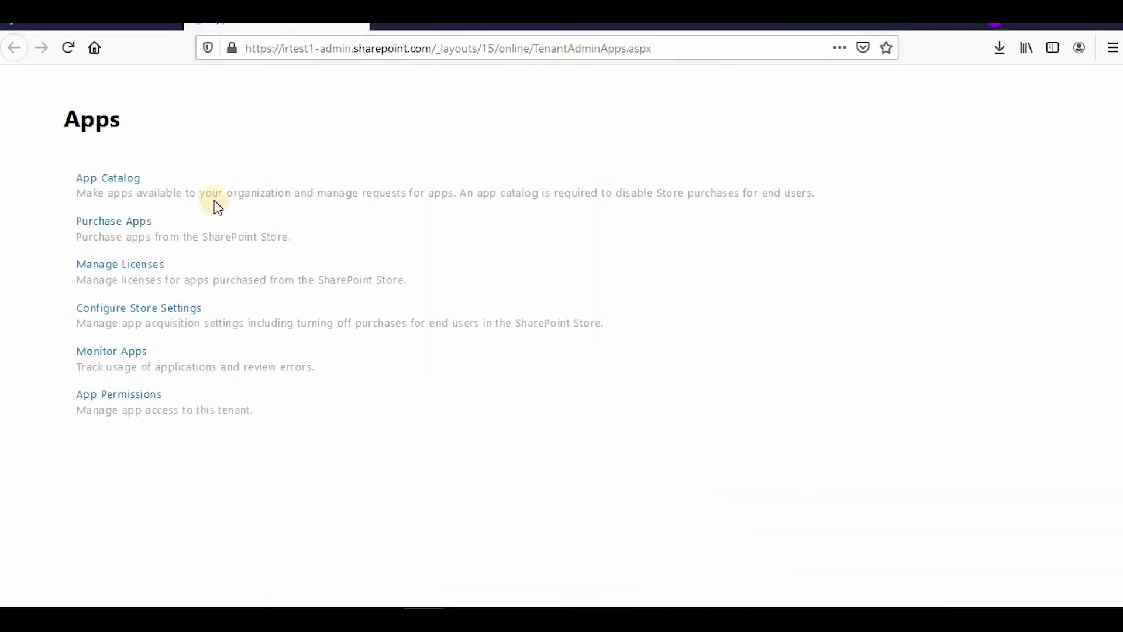
pyautogui.click(114, 179)
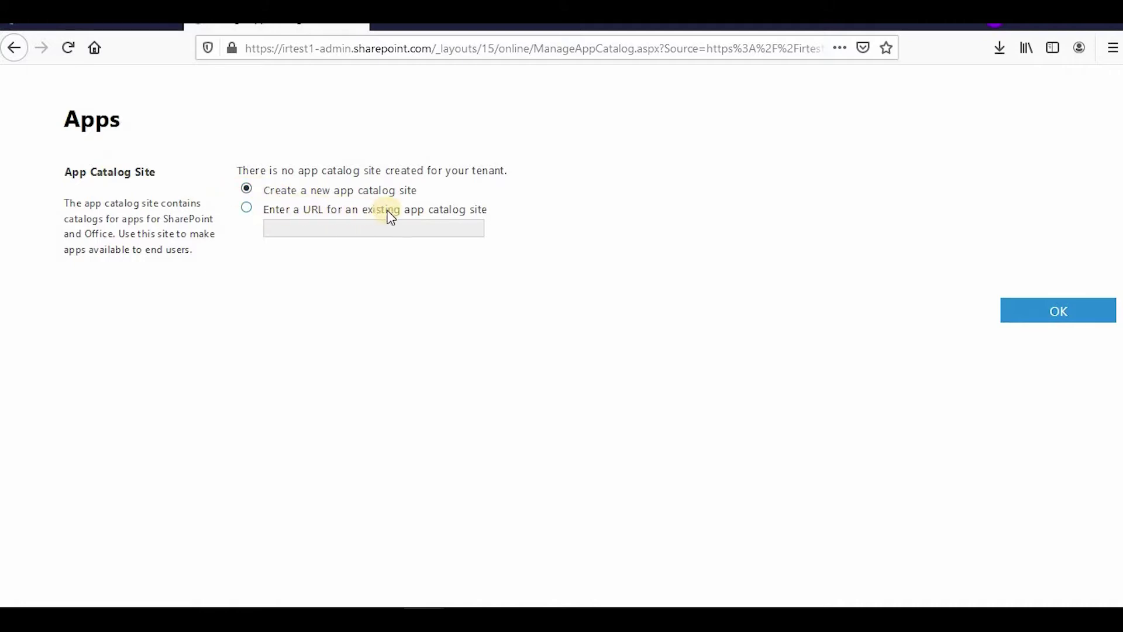
# Step: Choose to create a new app catalog site and proceed to its creation form
pyautogui.click(309, 210)
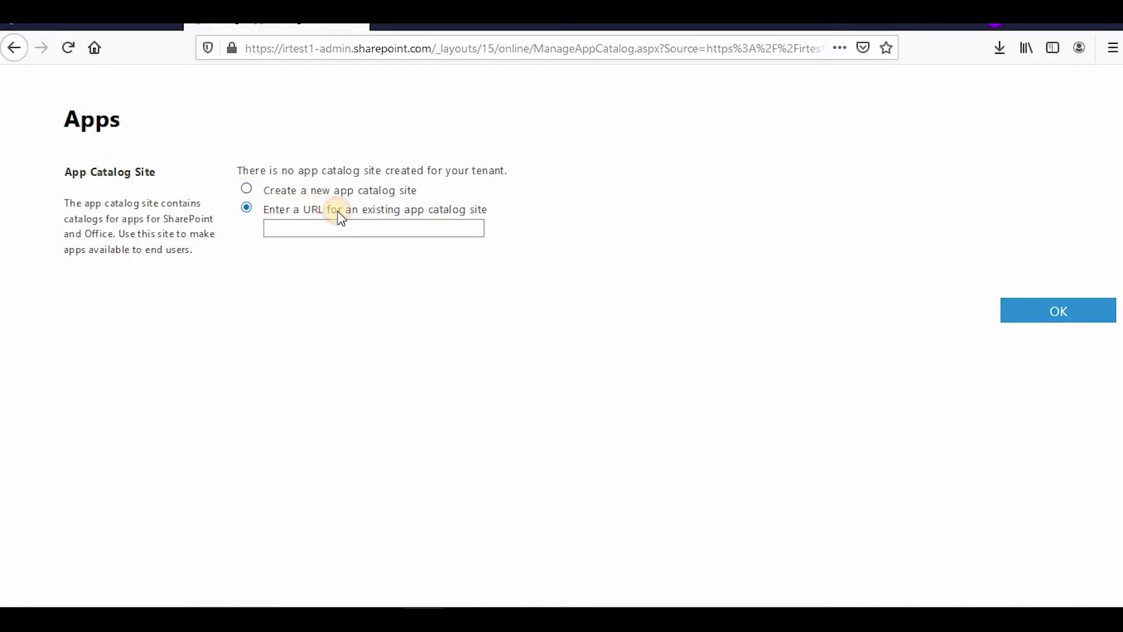
pyautogui.click(307, 191)
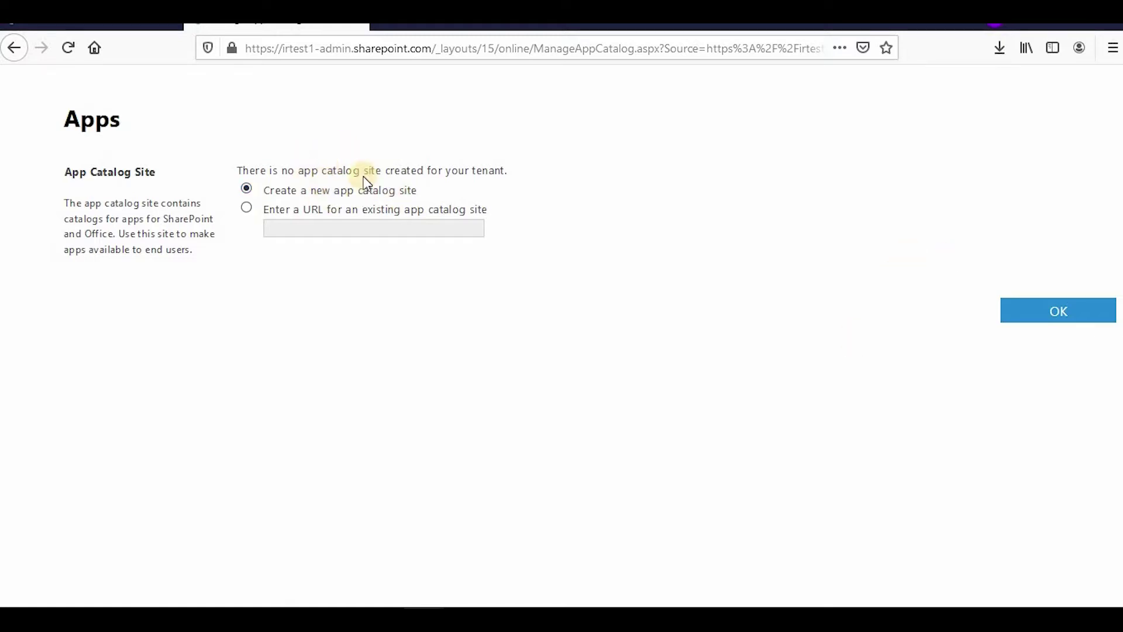
pyautogui.click(1057, 312)
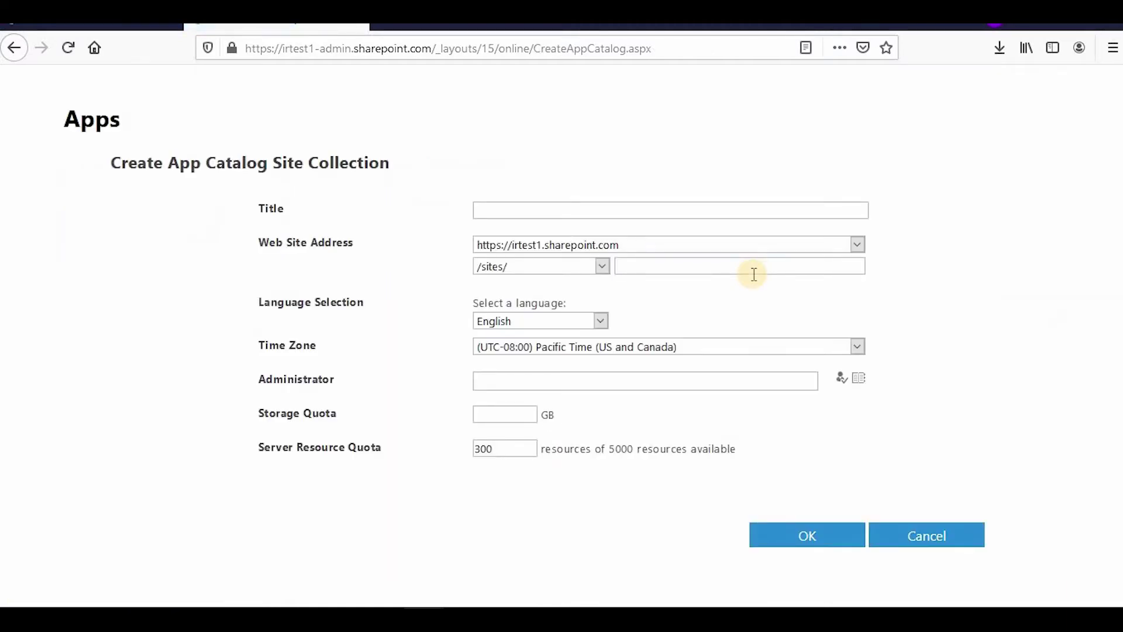
# Step: Enter TestAppCat as the app catalog's title and as its web site address under /sites/
pyautogui.click(591, 209)
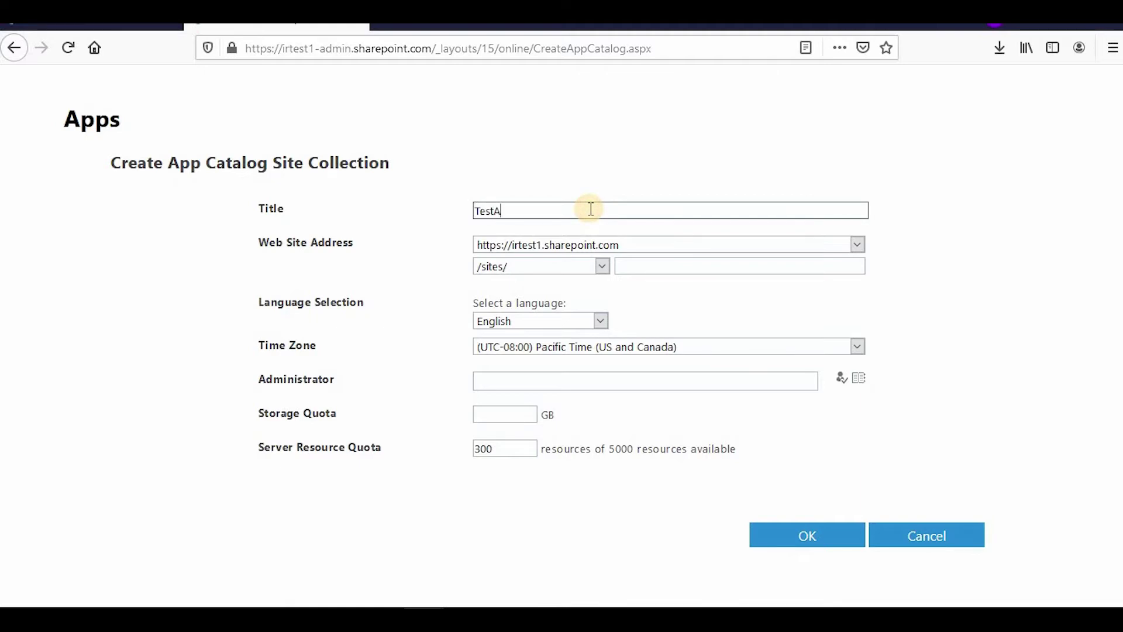
pyautogui.write('TestAppCat')
pyautogui.moveTo(544, 211); pyautogui.dragTo(449, 218)
pyautogui.hotkey('ctrl', 'c')
pyautogui.click(629, 261)
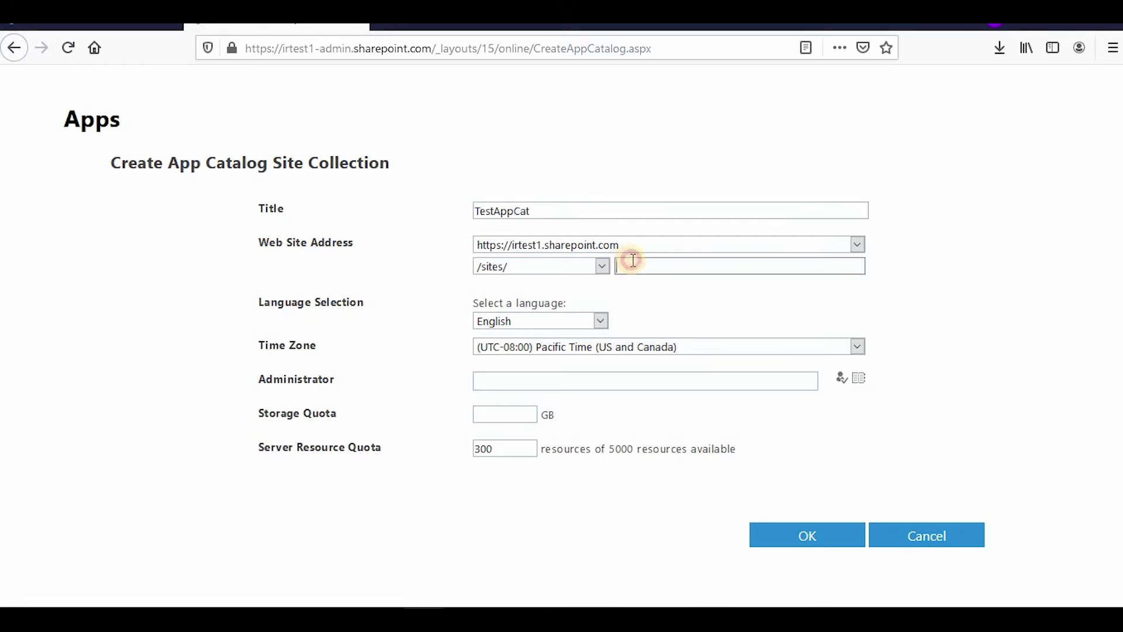
pyautogui.hotkey('ctrl', 'v')
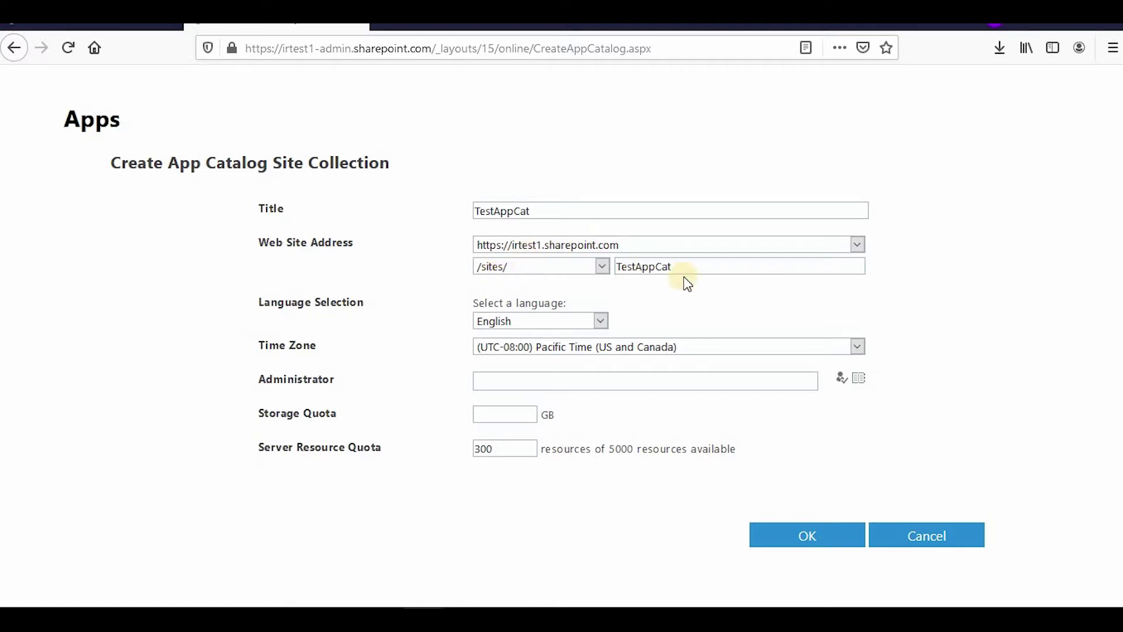
# Step: Assign the site administrator's account, set the storage quota to 20 GB, and create the app catalog site collection
pyautogui.click(569, 380)
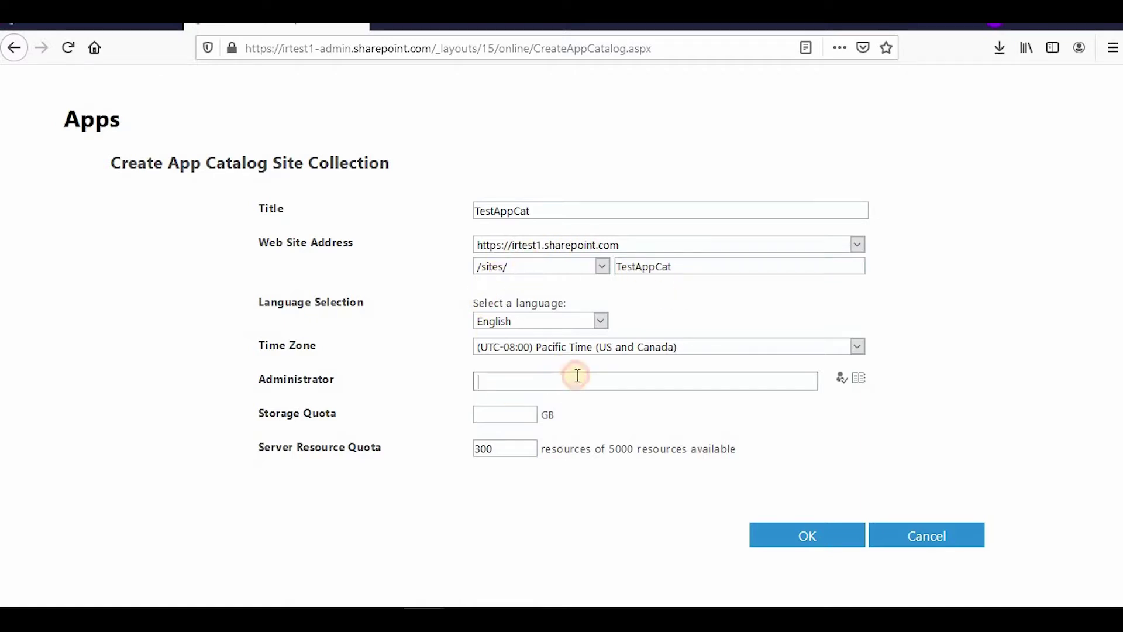
pyautogui.write('test')
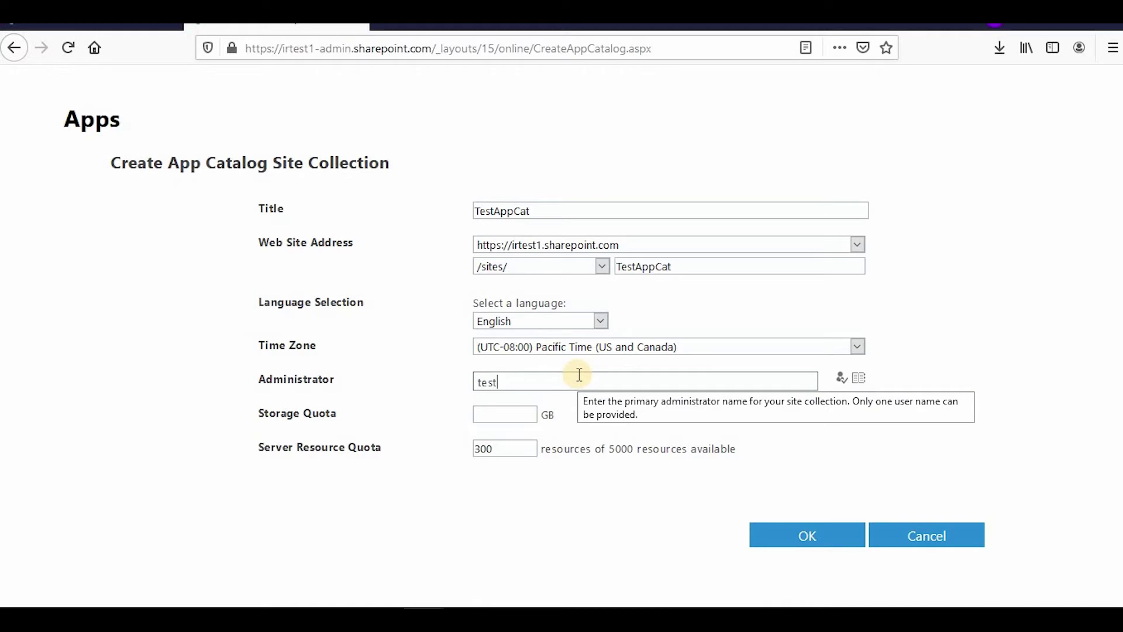
pyautogui.write('1')
pyautogui.click(841, 380)
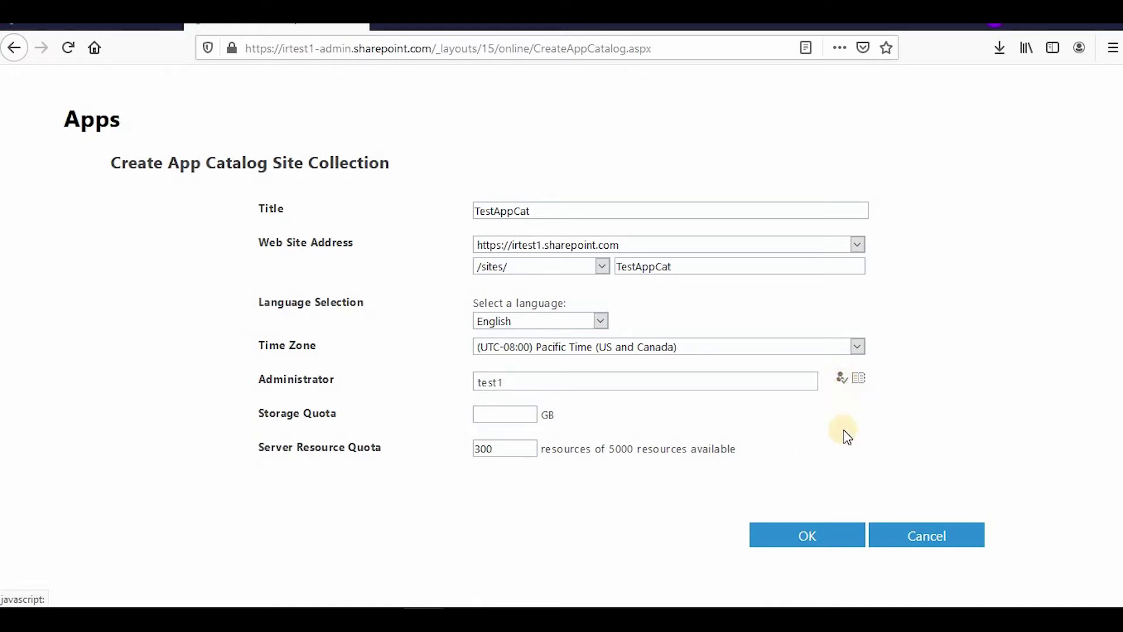
pyautogui.click(509, 415)
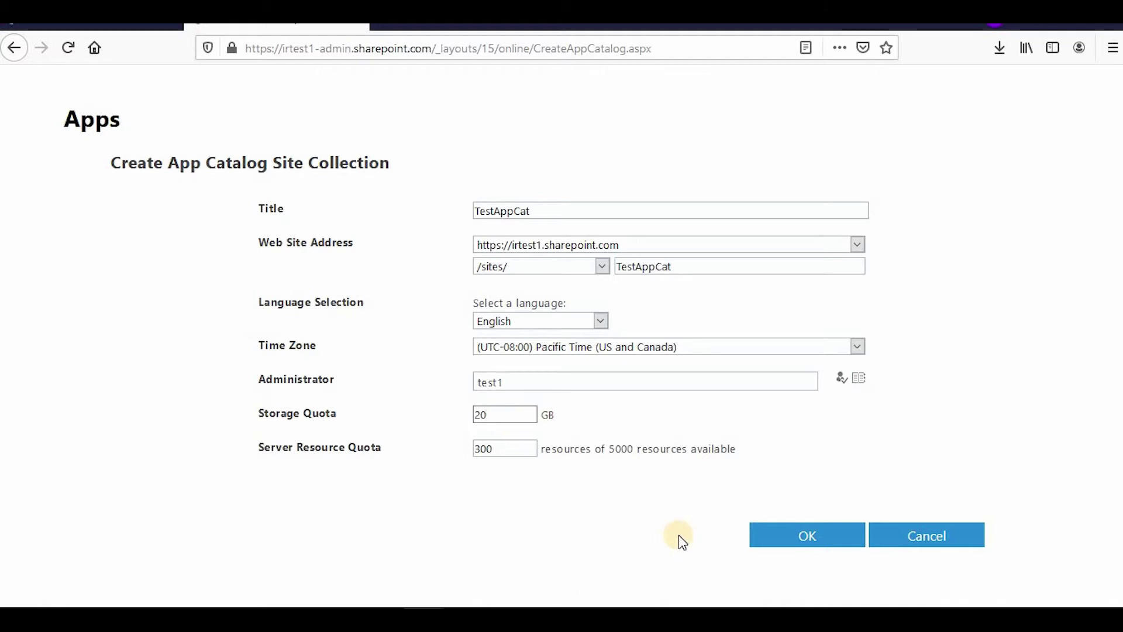
pyautogui.click(636, 399)
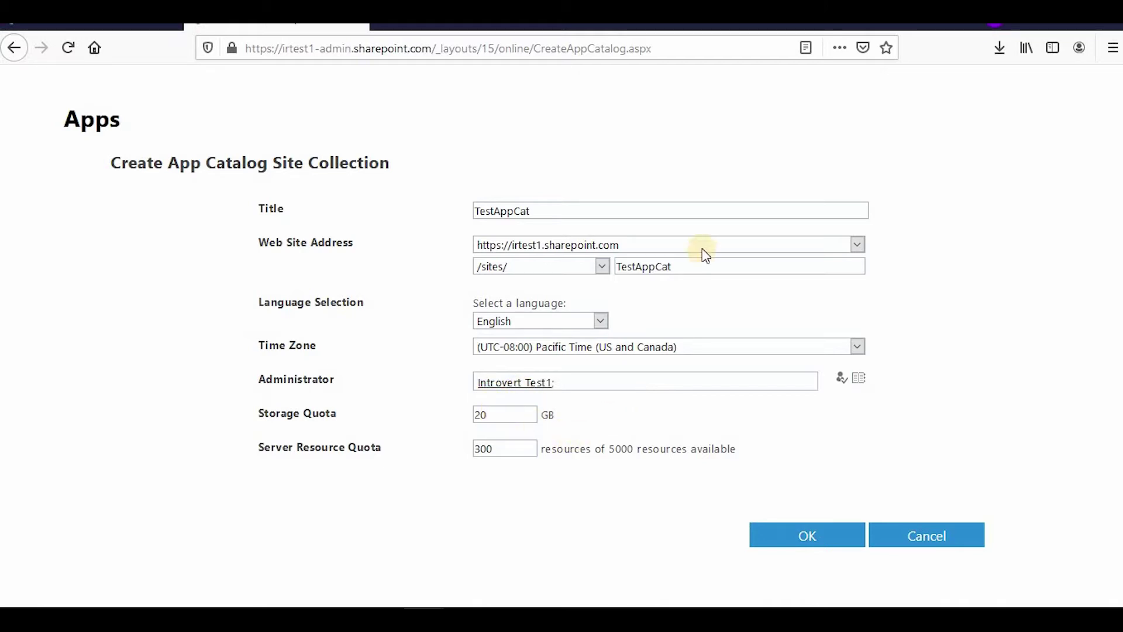
pyautogui.click(804, 536)
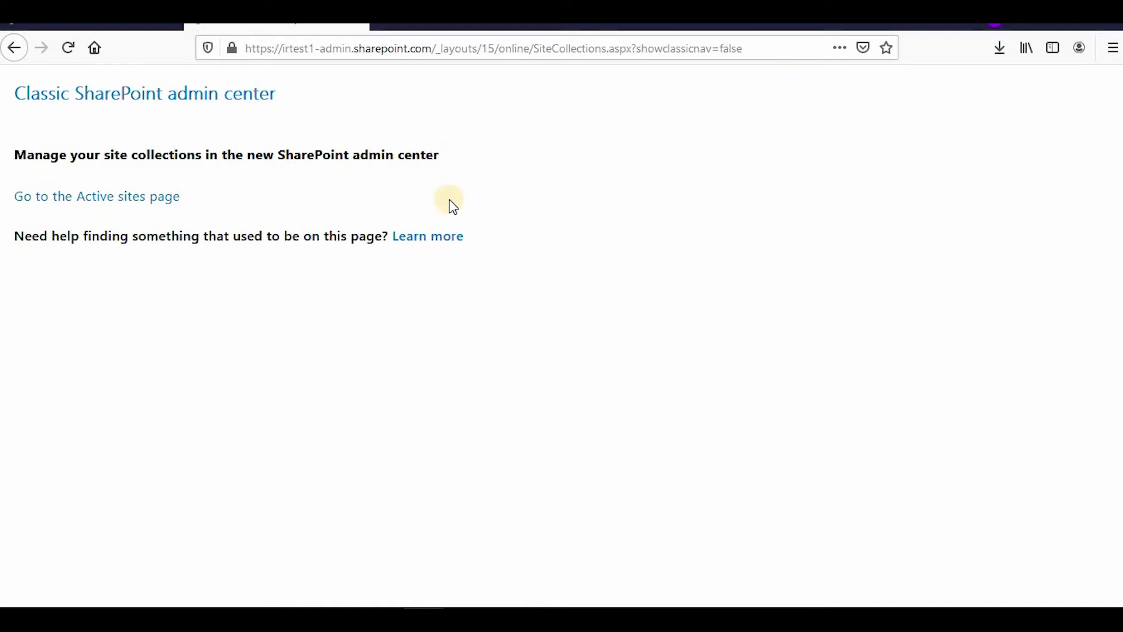
# Step: Open the Active sites list in the new SharePoint admin center
pyautogui.click(155, 202)
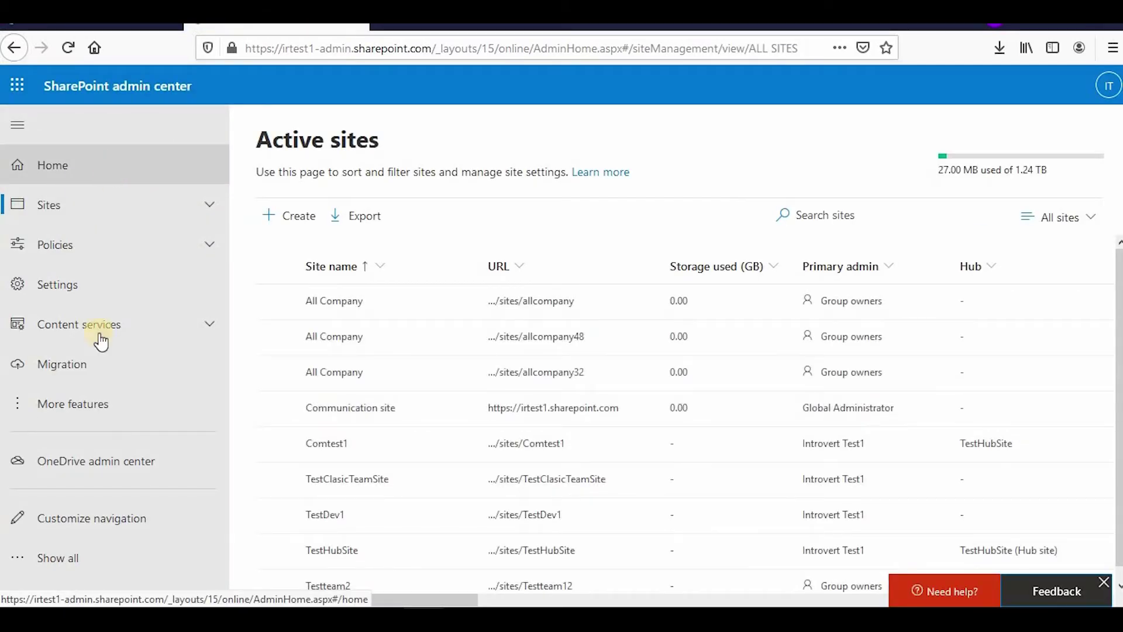
pyautogui.click(109, 408)
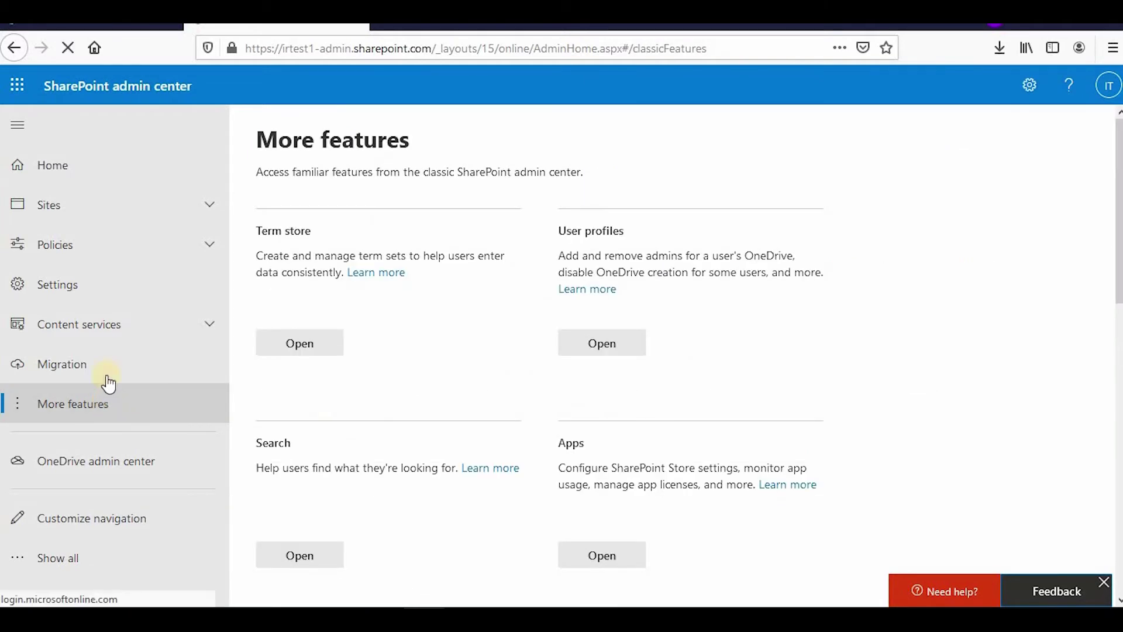
pyautogui.click(82, 221)
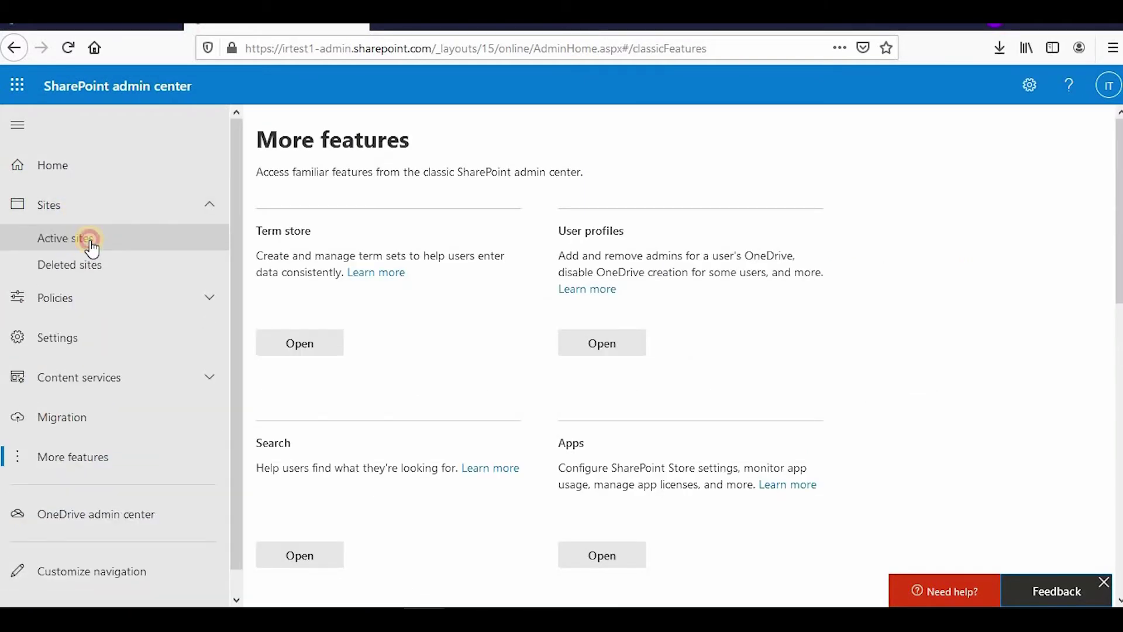
pyautogui.click(88, 238)
# Step: Refresh the Active sites list and open the TestAppCat site from its URL
pyautogui.scroll(-1, 497, 435)
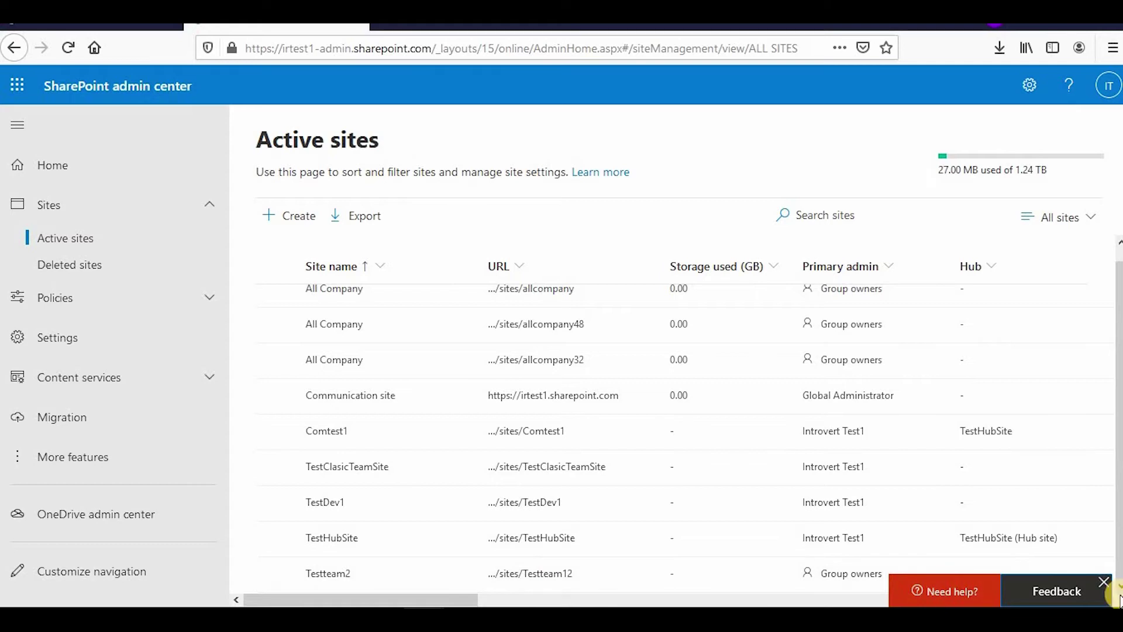
pyautogui.click(1105, 583)
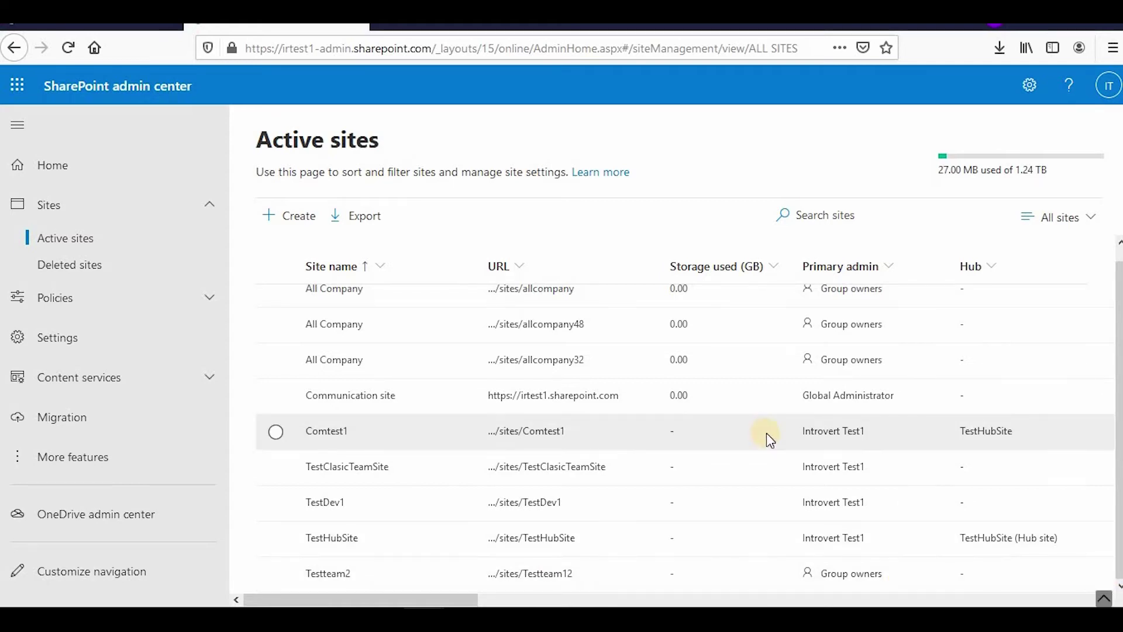
pyautogui.scroll(1, 766, 433)
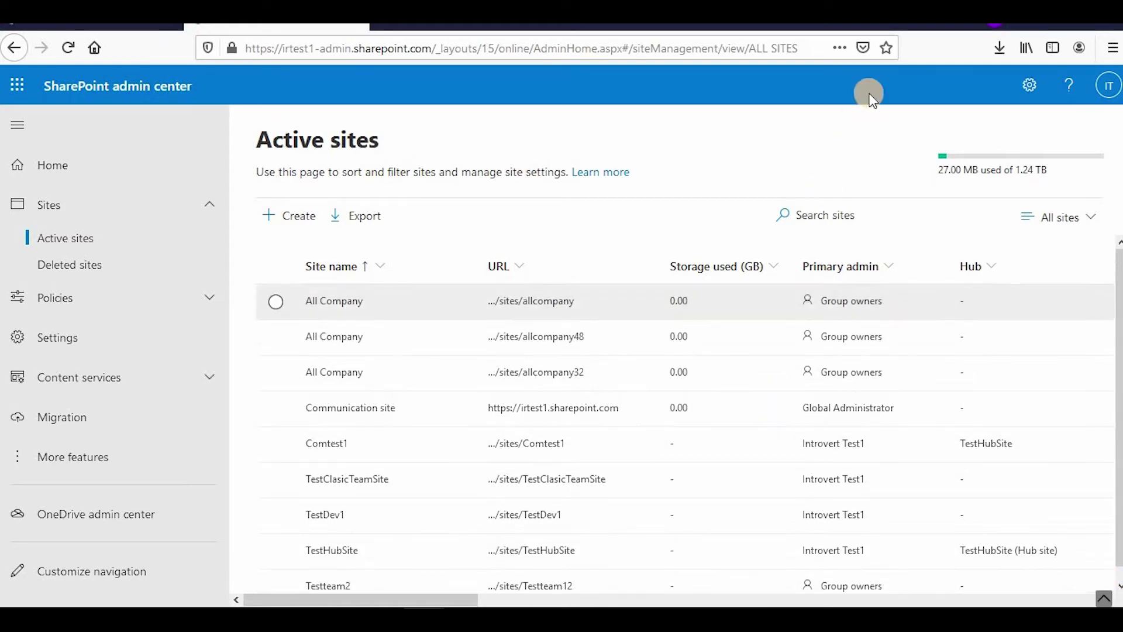
pyautogui.click(68, 47)
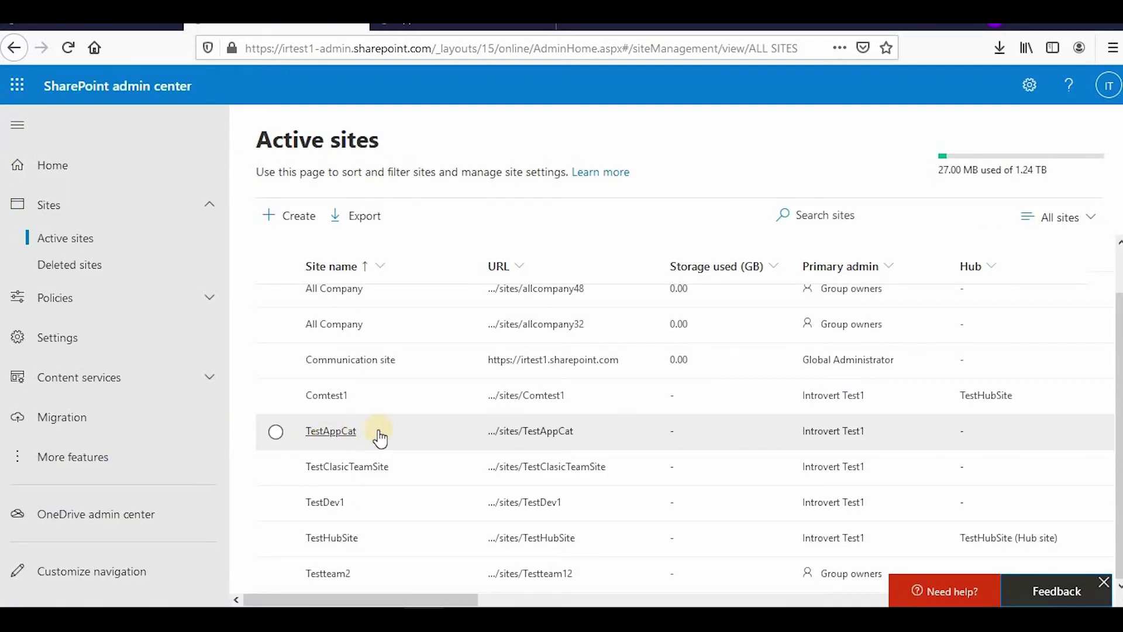
pyautogui.click(543, 433)
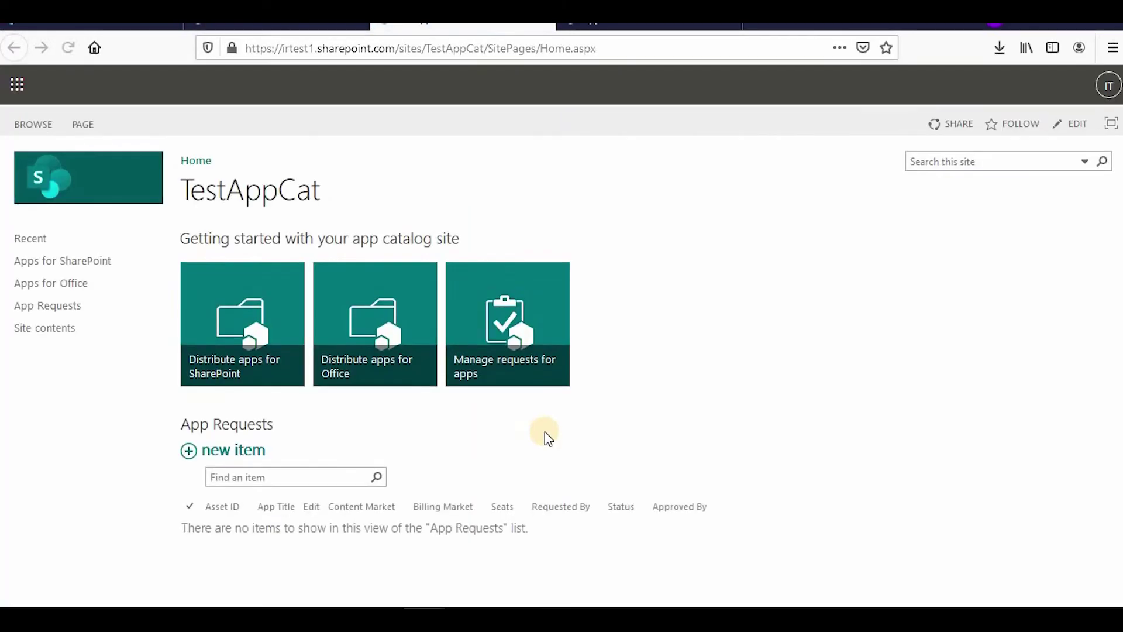
# Step: View the tenant Apps page and return to the TestAppCat home page
pyautogui.click(621, 26)
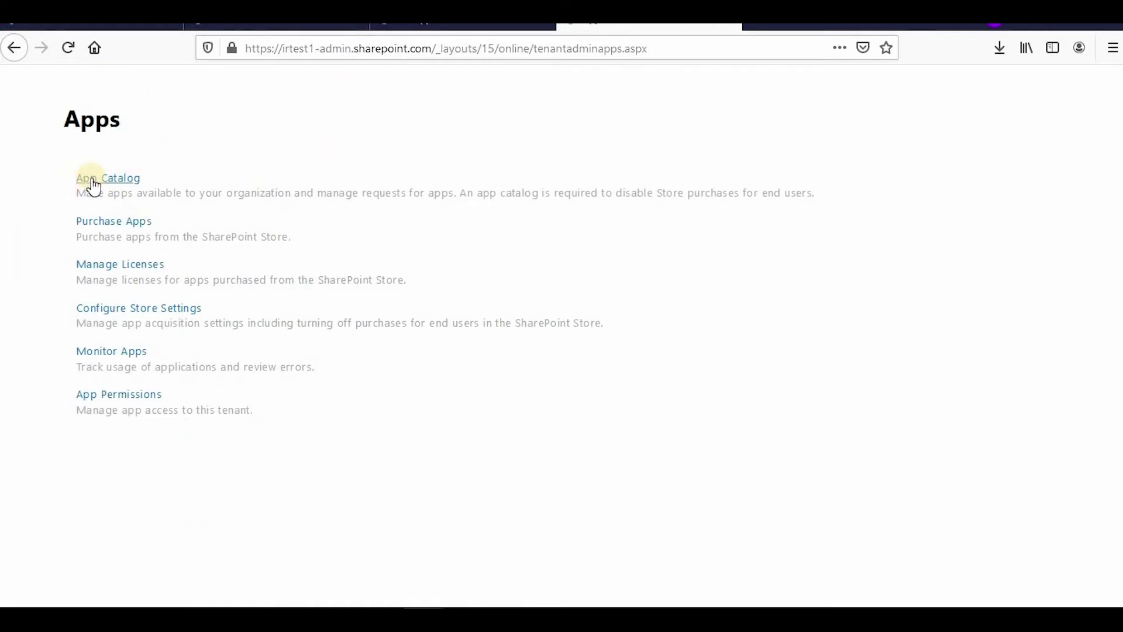
pyautogui.click(544, 26)
pyautogui.click(594, 27)
pyautogui.click(529, 28)
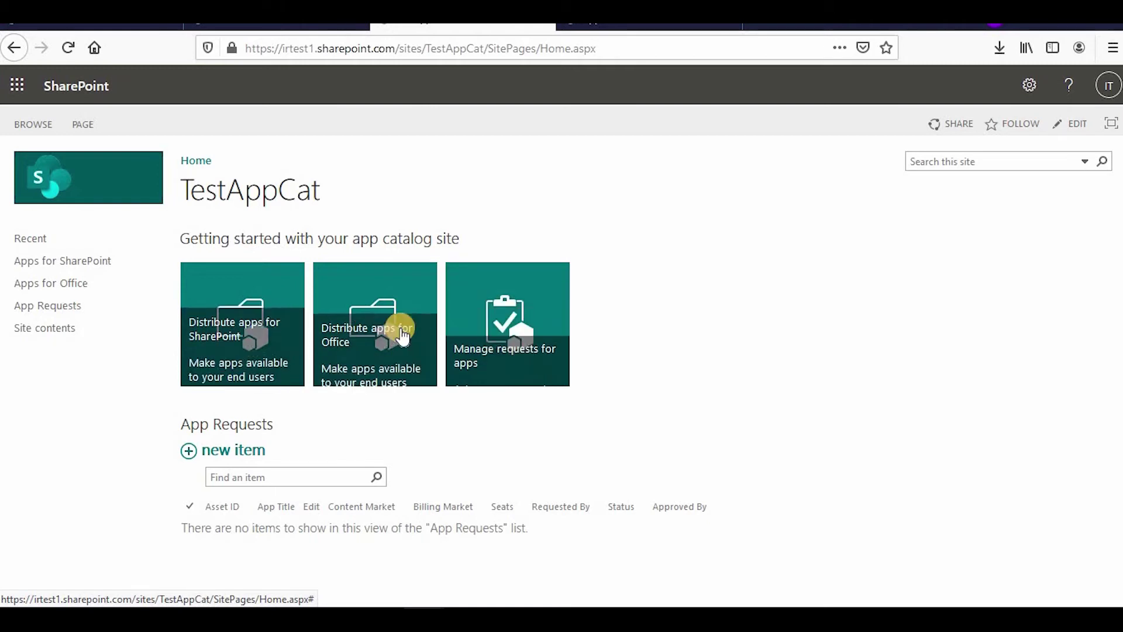
# Step: Look through the app catalog's Apps for SharePoint library with its upload form, the Apps for Office library and the App Requests list
pyautogui.click(251, 298)
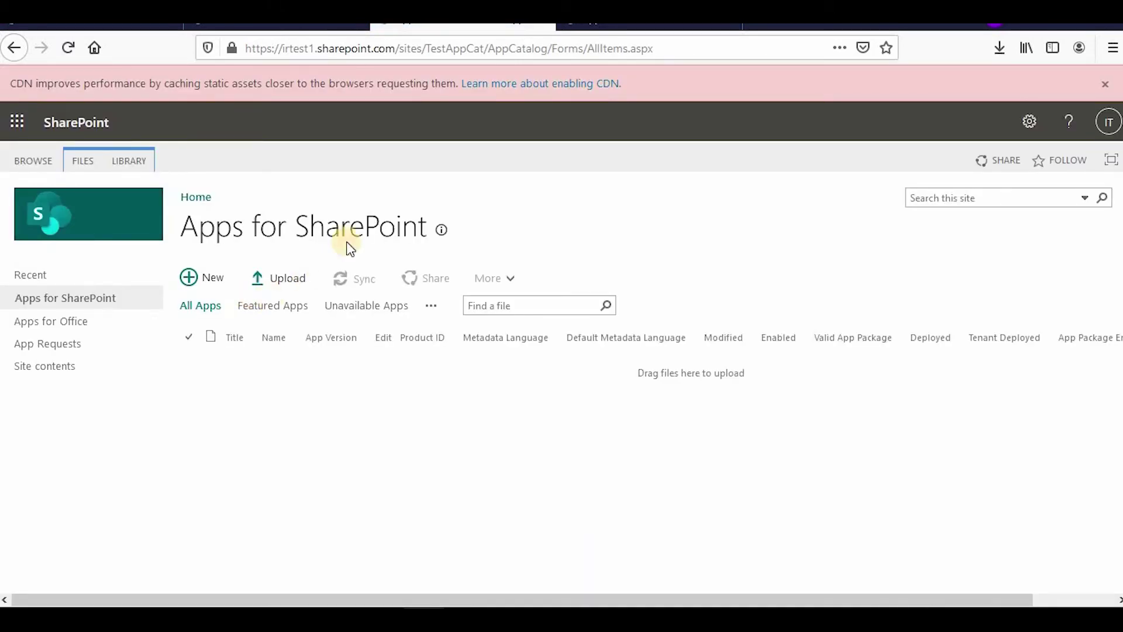
pyautogui.click(277, 278)
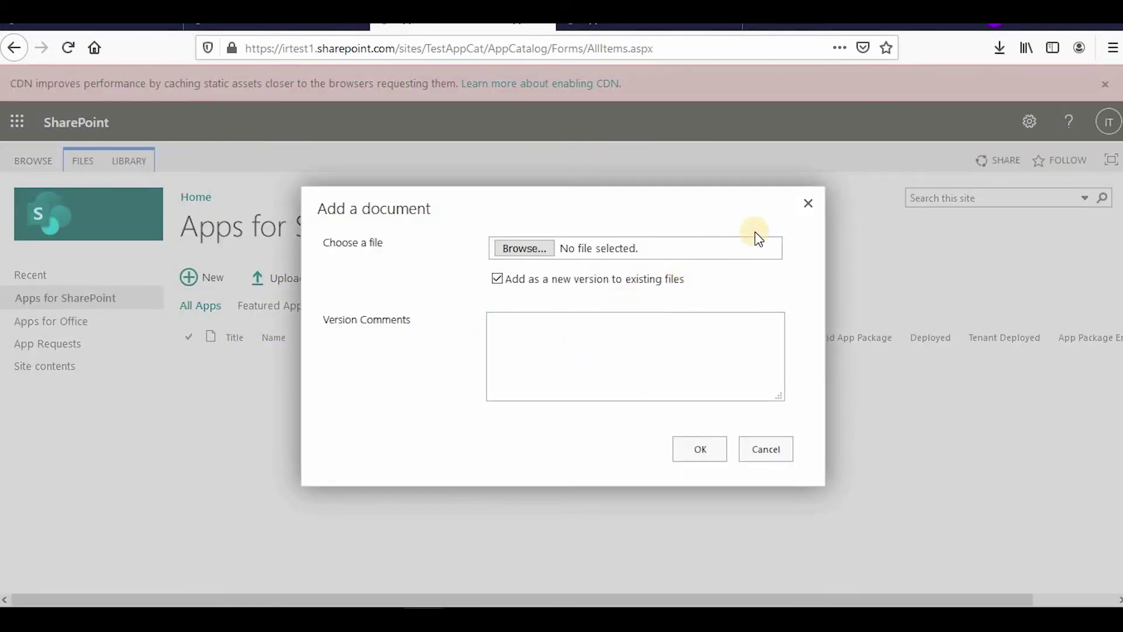
pyautogui.click(808, 205)
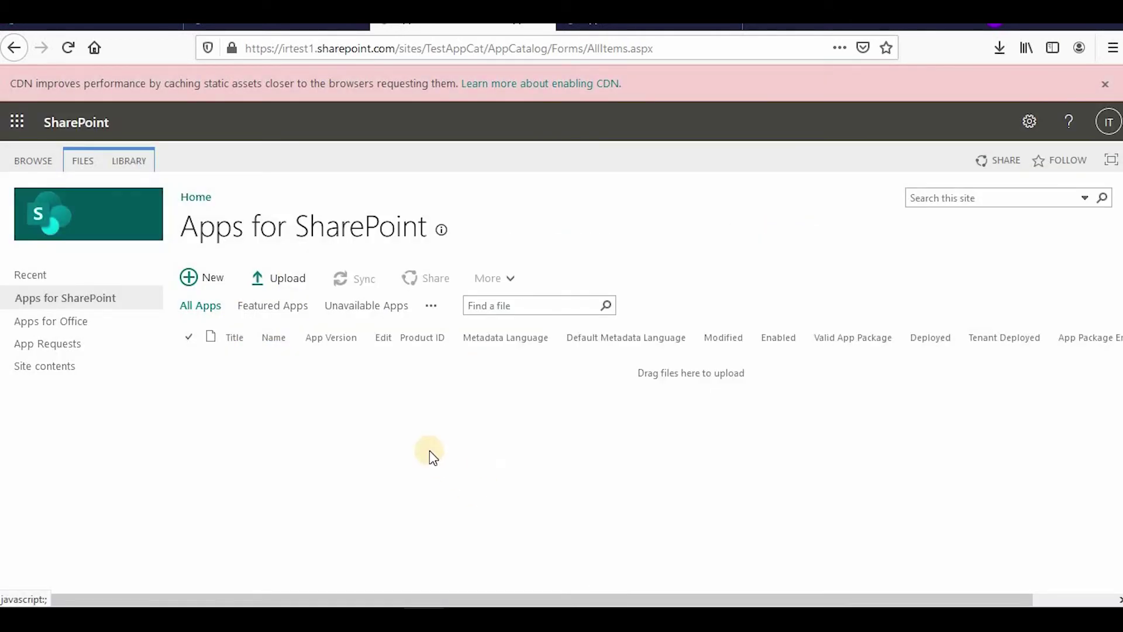
pyautogui.click(61, 321)
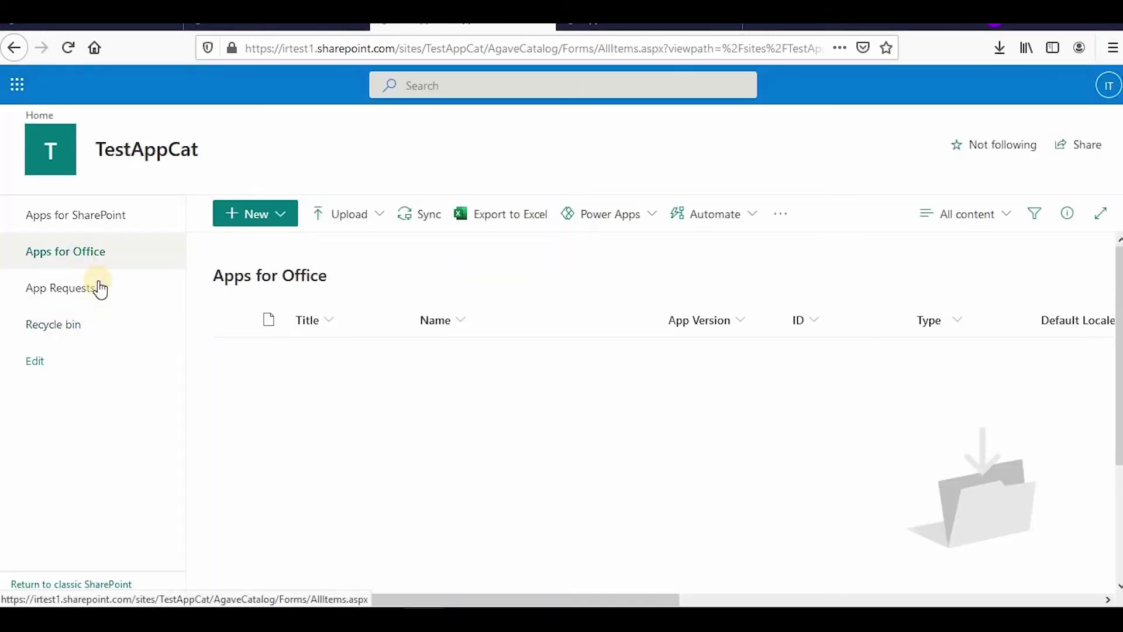
pyautogui.click(98, 288)
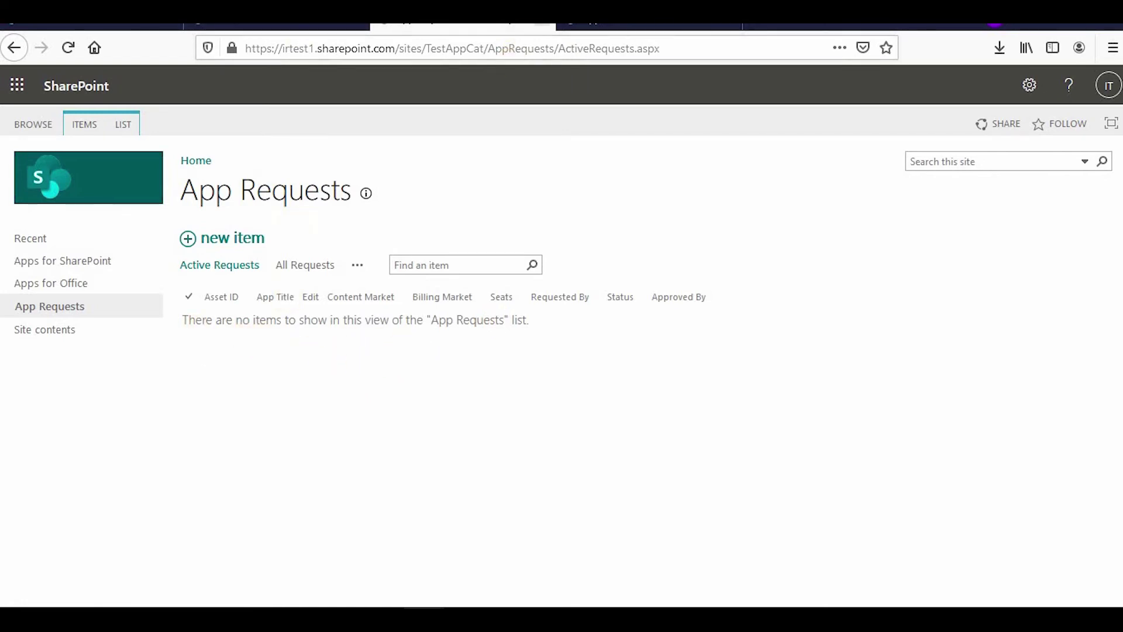
# Step: Return to the tenant Apps page and open Configure Store Settings
pyautogui.hotkey('ctrl', 'Tab')
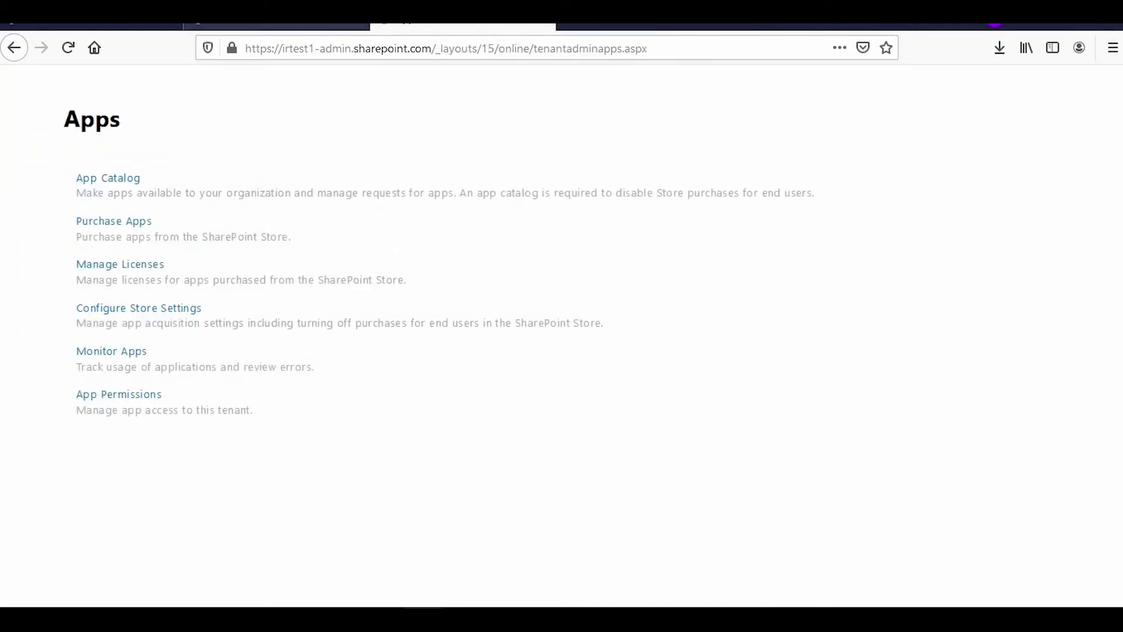
pyautogui.click(281, 27)
pyautogui.click(409, 26)
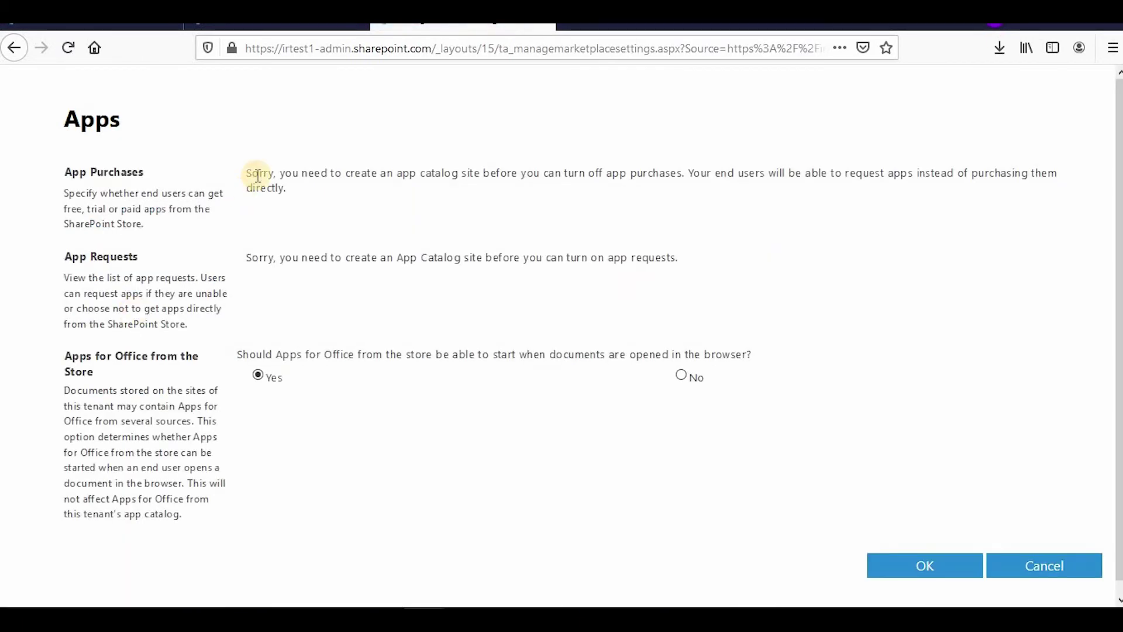
# Step: Read the App Purchases message about end users purchasing or requesting apps
pyautogui.moveTo(257, 176); pyautogui.dragTo(781, 174)
pyautogui.click(880, 175)
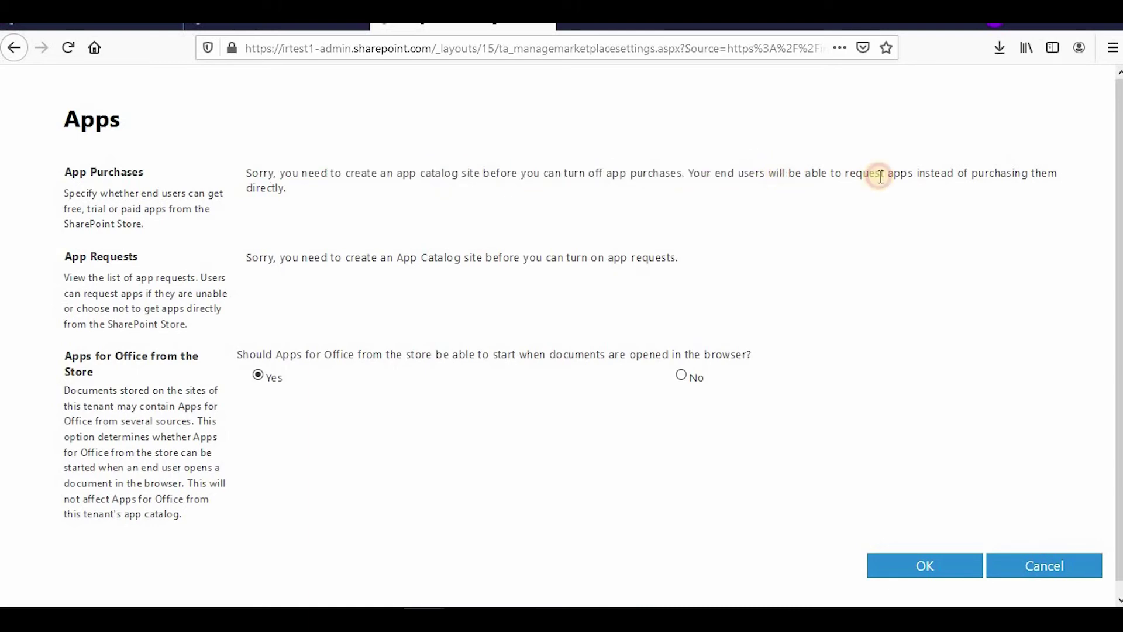
pyautogui.moveTo(880, 175); pyautogui.dragTo(977, 175)
pyautogui.click(262, 186)
pyautogui.tripleClick(257, 180)
pyautogui.click(289, 195)
pyautogui.tripleClick(237, 168)
pyautogui.click(282, 188)
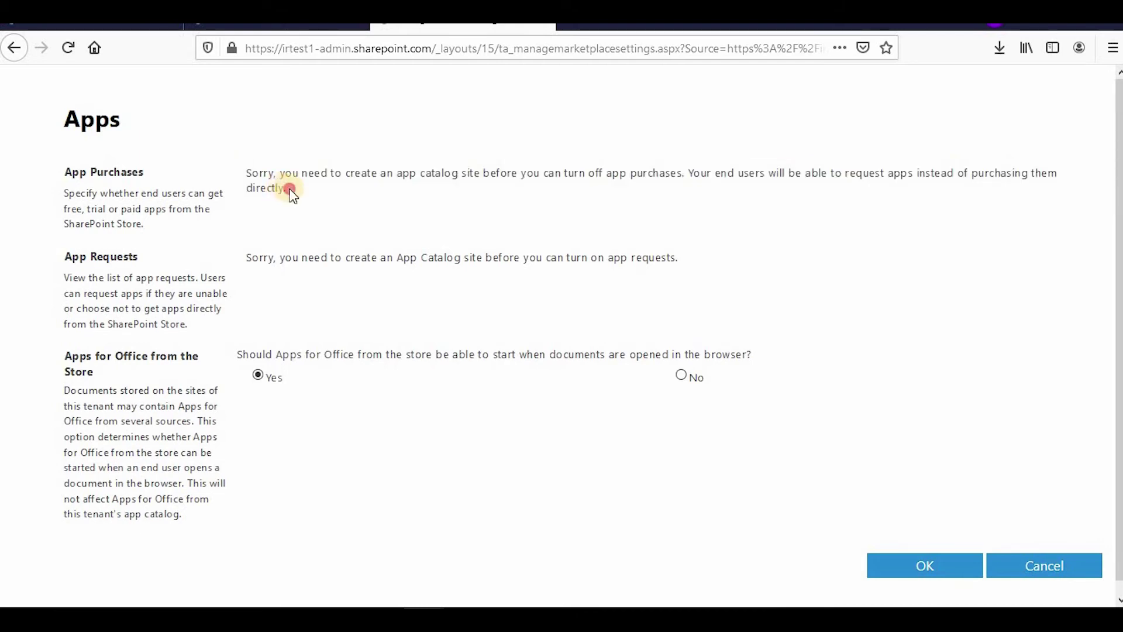
# Step: Read the App Purchases message about creating an app catalog site and leave the store settings without saving
pyautogui.tripleClick(247, 170)
pyautogui.click(279, 186)
pyautogui.tripleClick(247, 173)
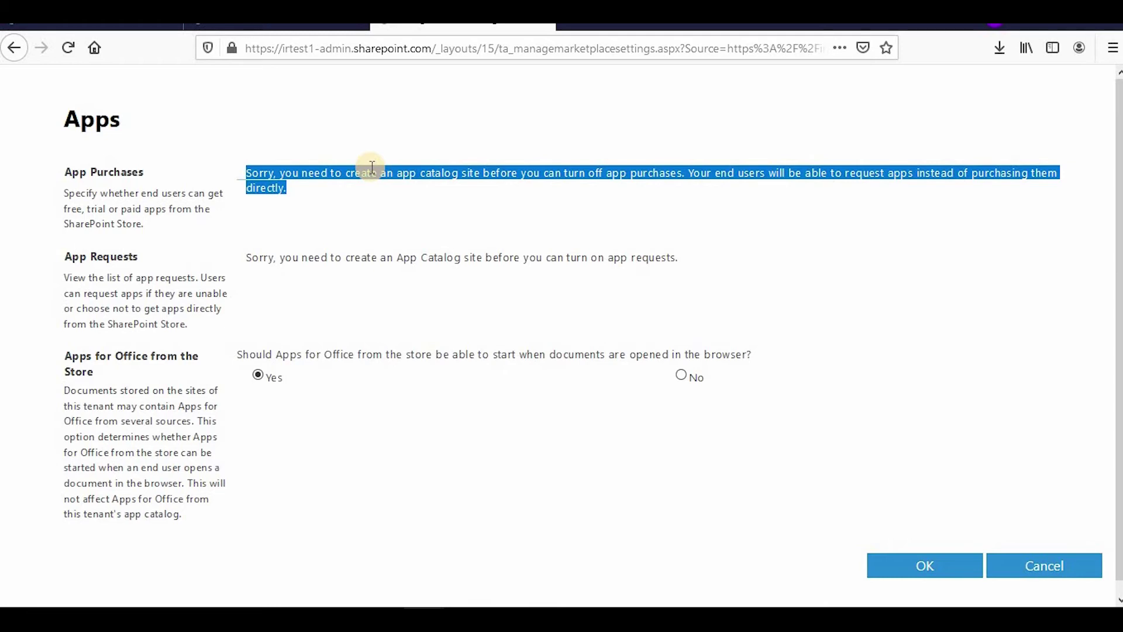
pyautogui.click(309, 188)
pyautogui.tripleClick(247, 178)
pyautogui.click(290, 191)
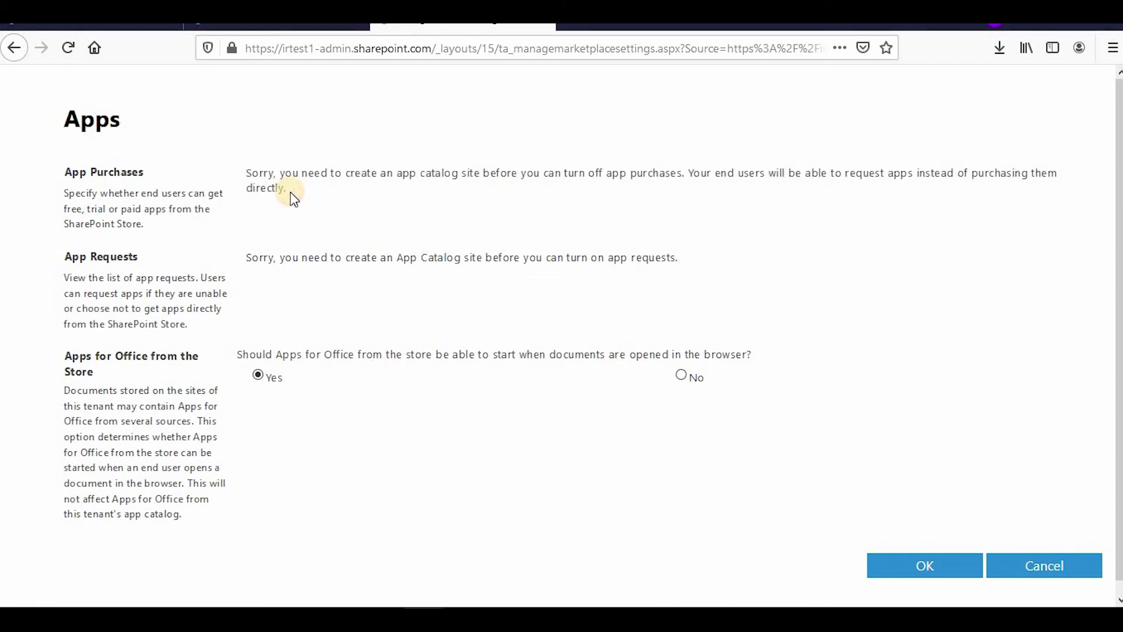
pyautogui.tripleClick(250, 173)
pyautogui.click(1043, 560)
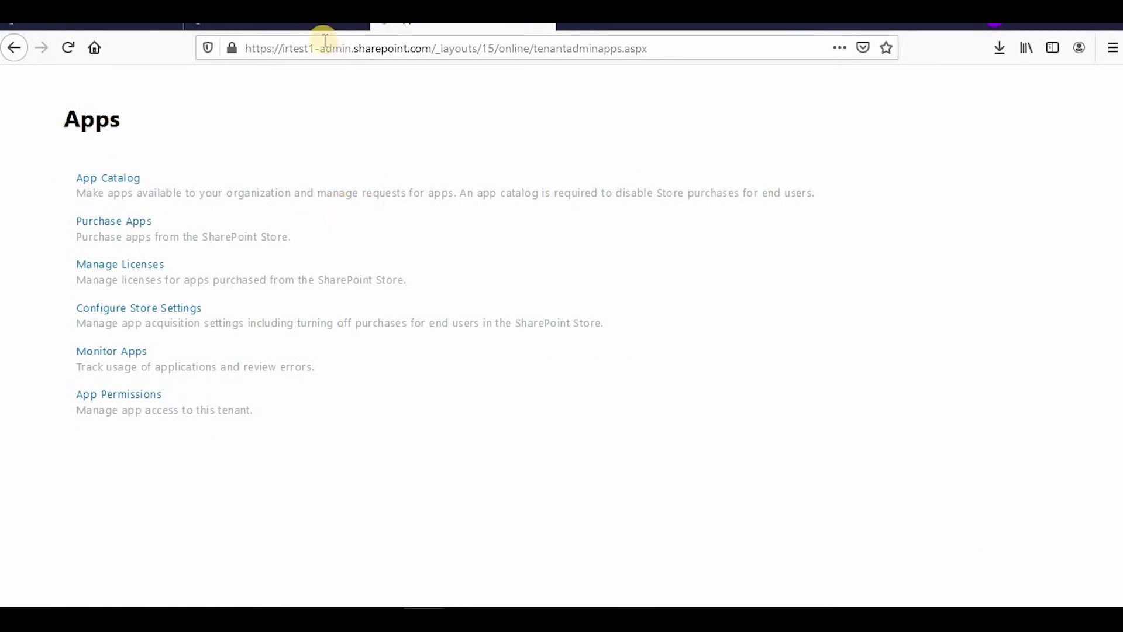
# Step: Close the TestAppCat details in Active sites, check the site's entry, and try App Catalog on the tenant Apps page
pyautogui.click(292, 26)
pyautogui.click(1109, 125)
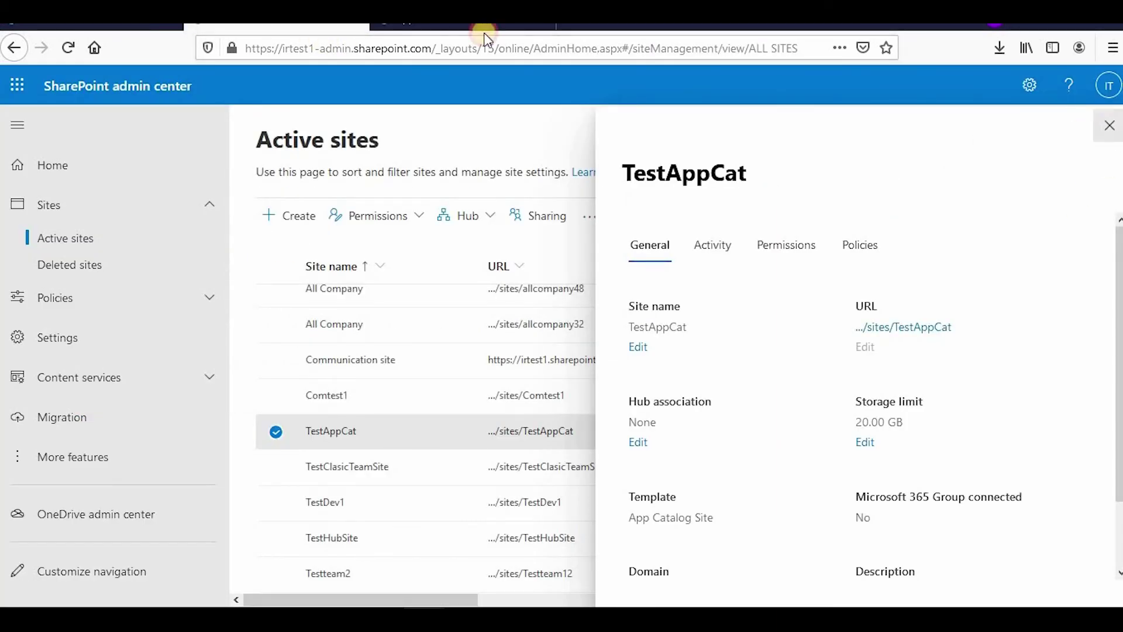
pyautogui.click(468, 26)
pyautogui.click(275, 26)
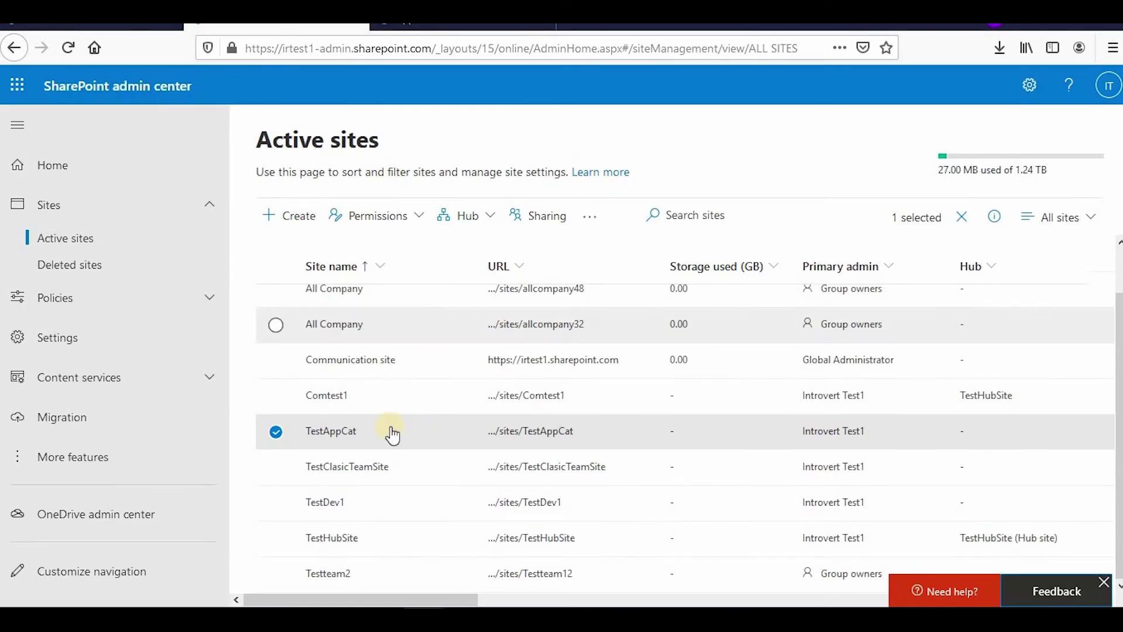
pyautogui.hotkey('ctrl', 'Tab')
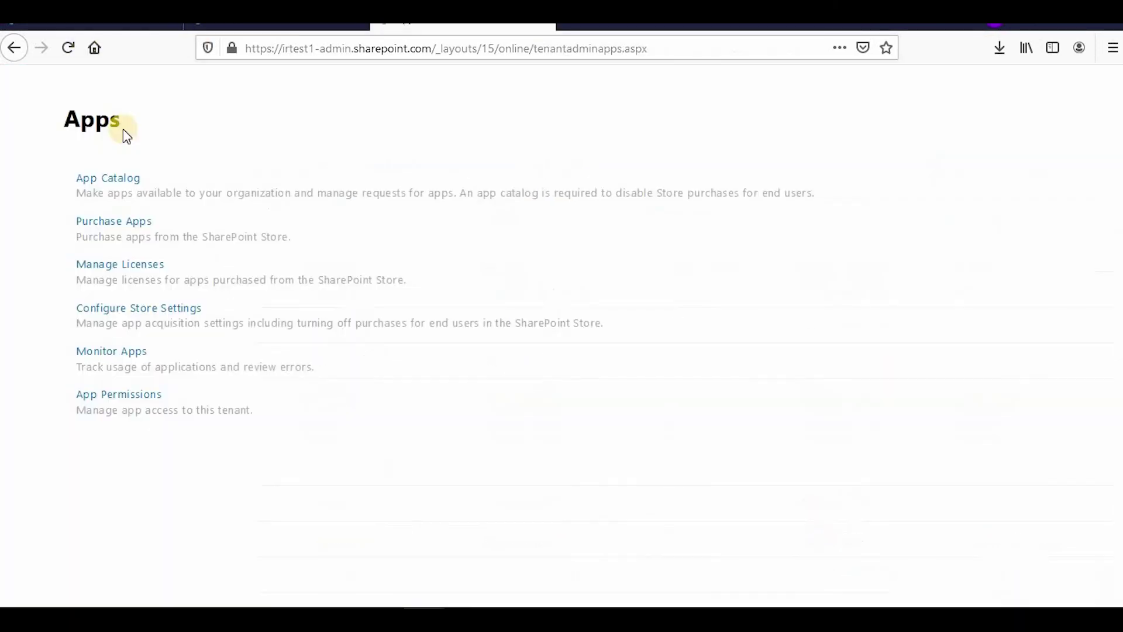
pyautogui.click(123, 180)
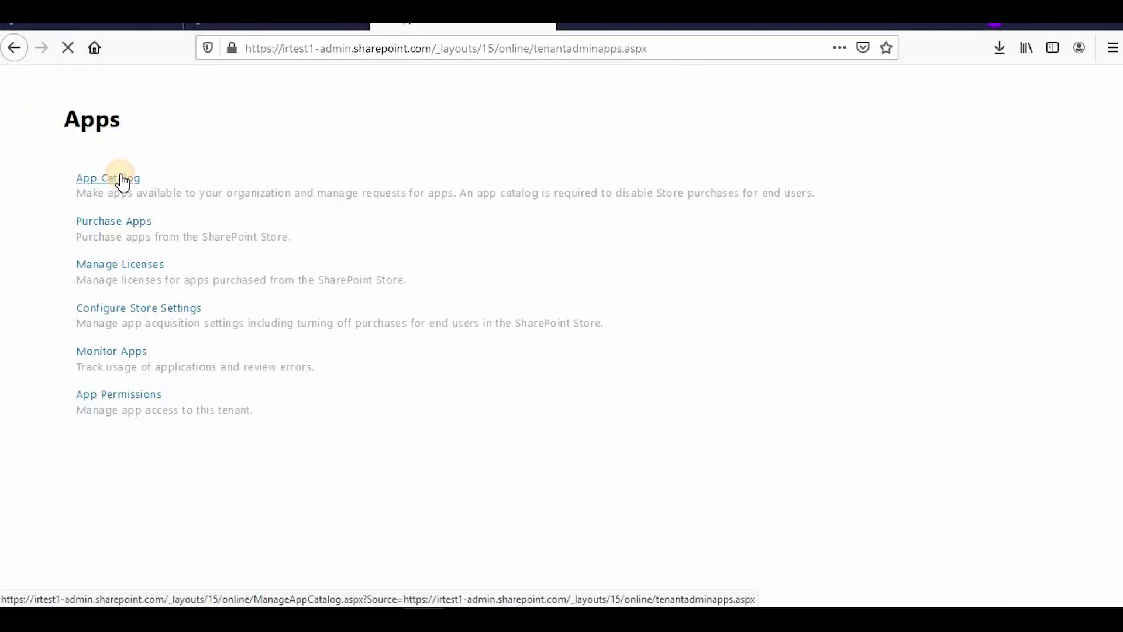
pyautogui.click(94, 124)
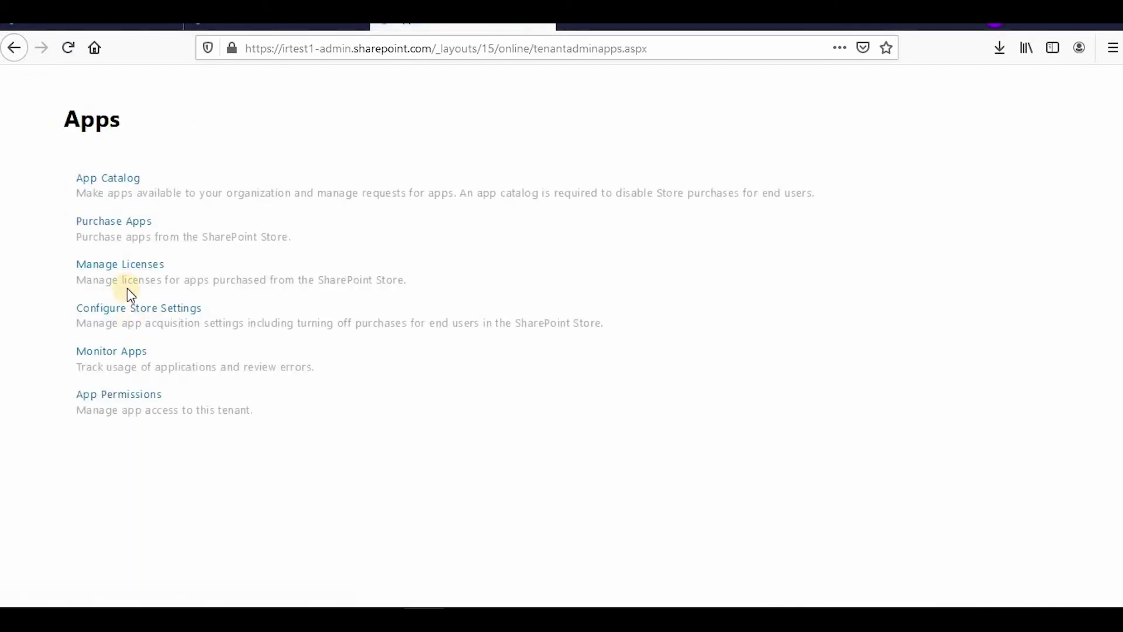
# Step: Reopen Configure Store Settings, reread the App Purchases requirement for an app catalog site, and cancel
pyautogui.click(124, 316)
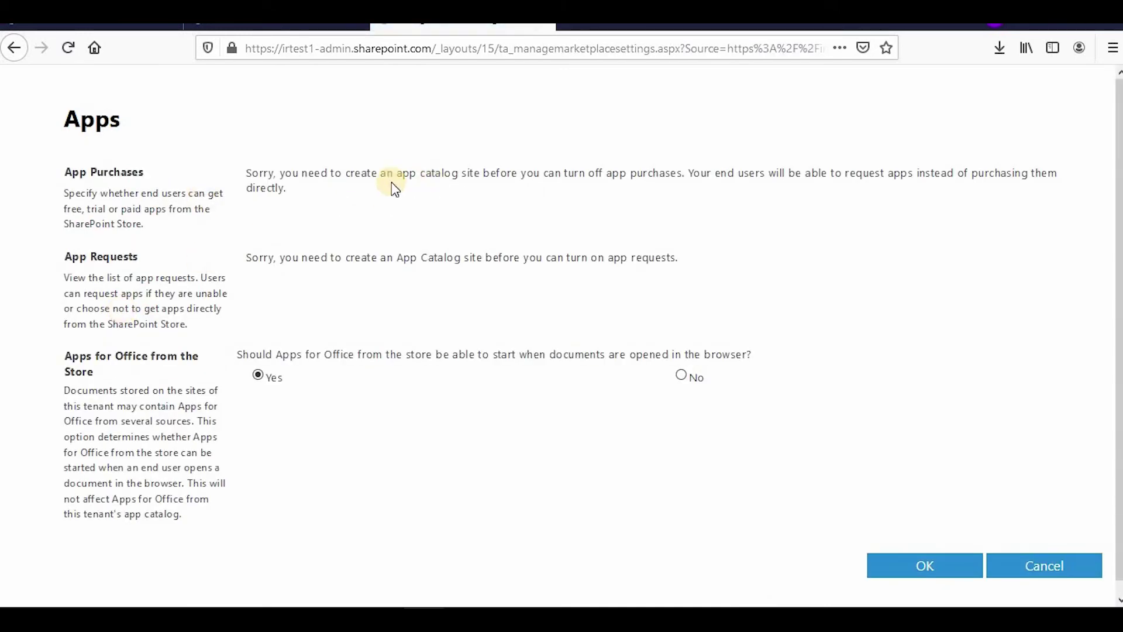
pyautogui.moveTo(489, 175)
pyautogui.mouseDown()
pyautogui.moveTo(326, 195)
pyautogui.moveTo(468, 173)
pyautogui.mouseUp()
pyautogui.click(311, 174)
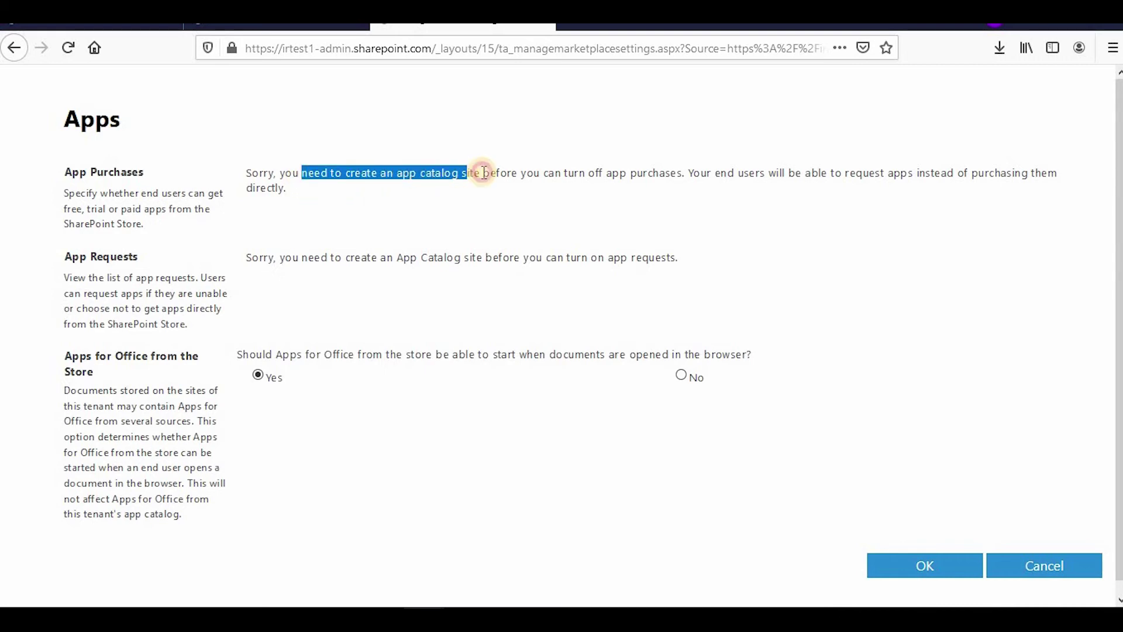
pyautogui.click(1068, 565)
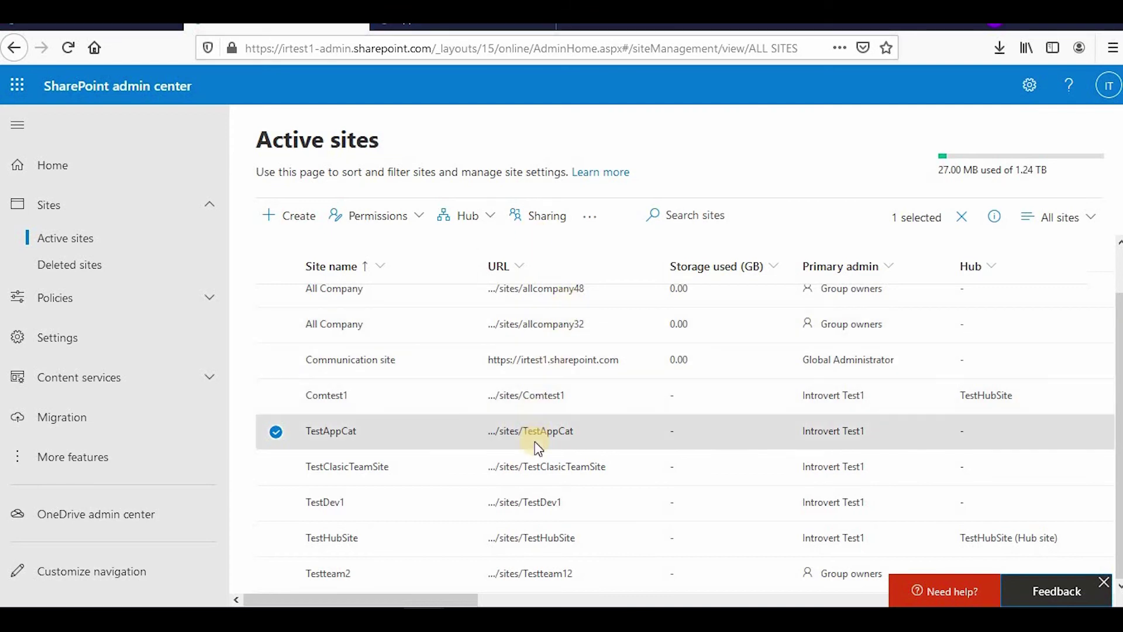
# Step: Open the TestAppCat site through its URL in Active sites, view its home page, and return to the tenant Apps page
pyautogui.click(462, 26)
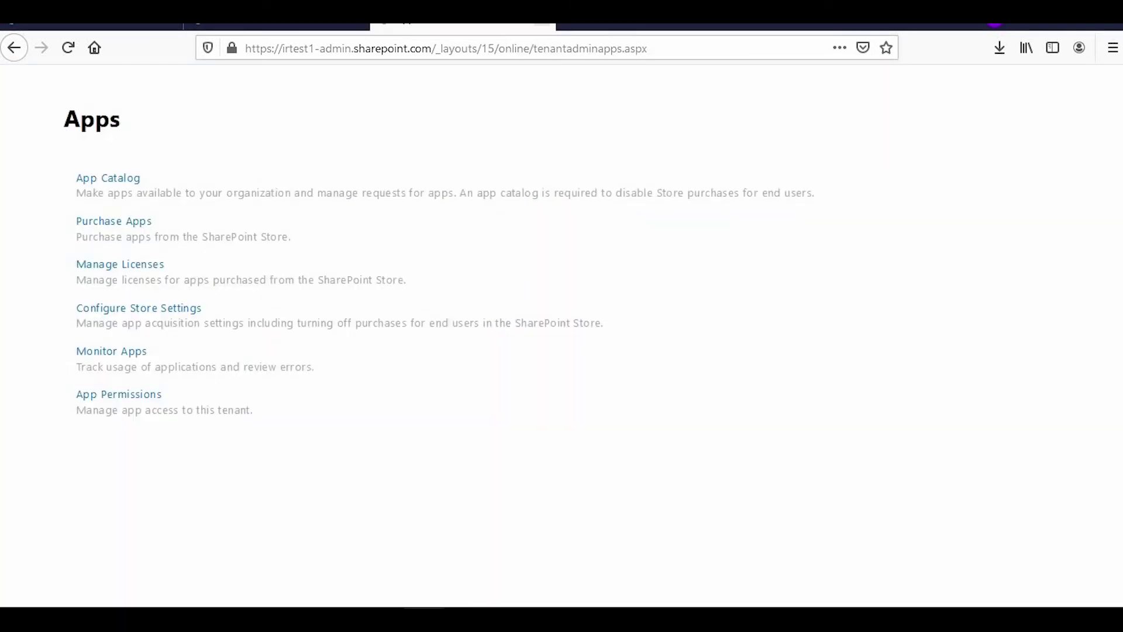
pyautogui.click(275, 26)
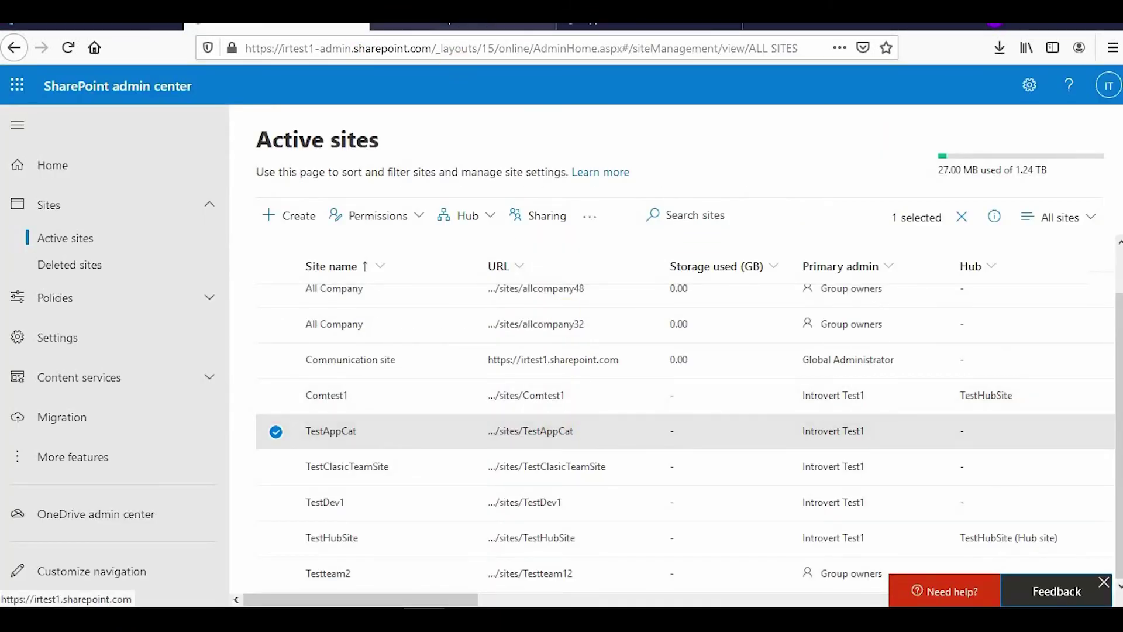
pyautogui.click(531, 430)
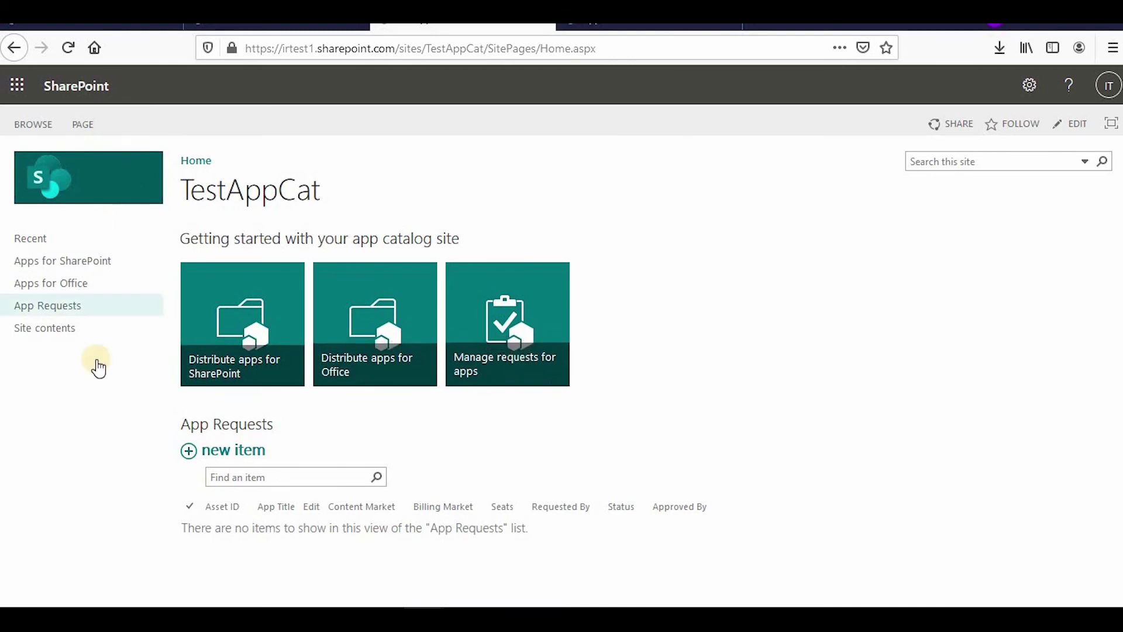
pyautogui.click(643, 26)
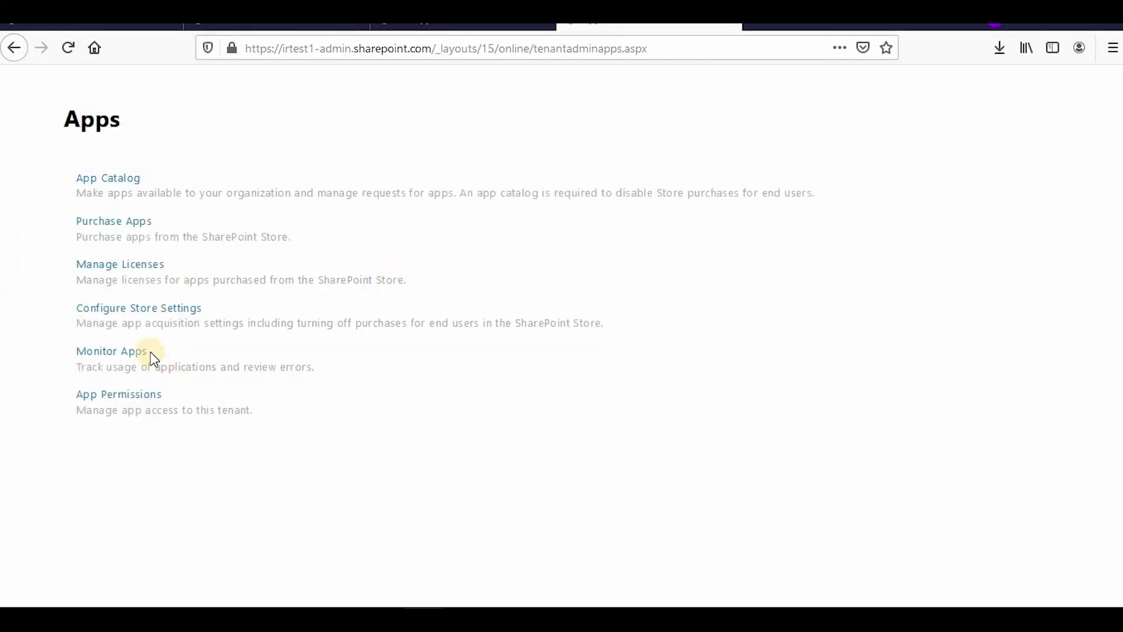
# Step: In Configure Store Settings, set whether end users can get apps from the marketplace to No and save the settings
pyautogui.click(147, 315)
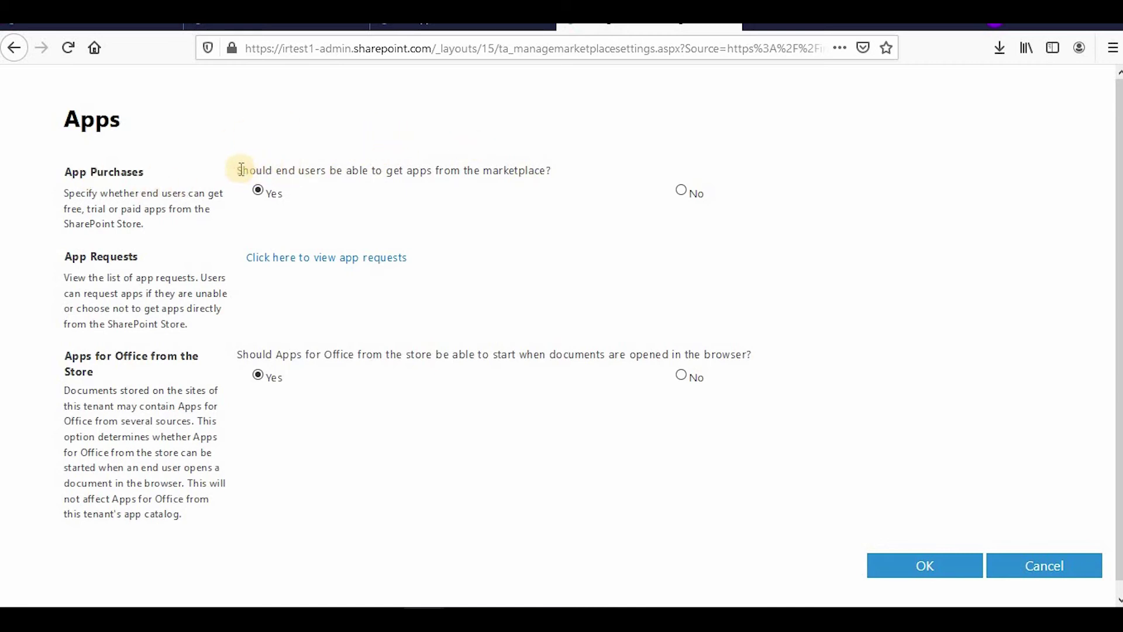
pyautogui.moveTo(242, 169); pyautogui.dragTo(534, 171)
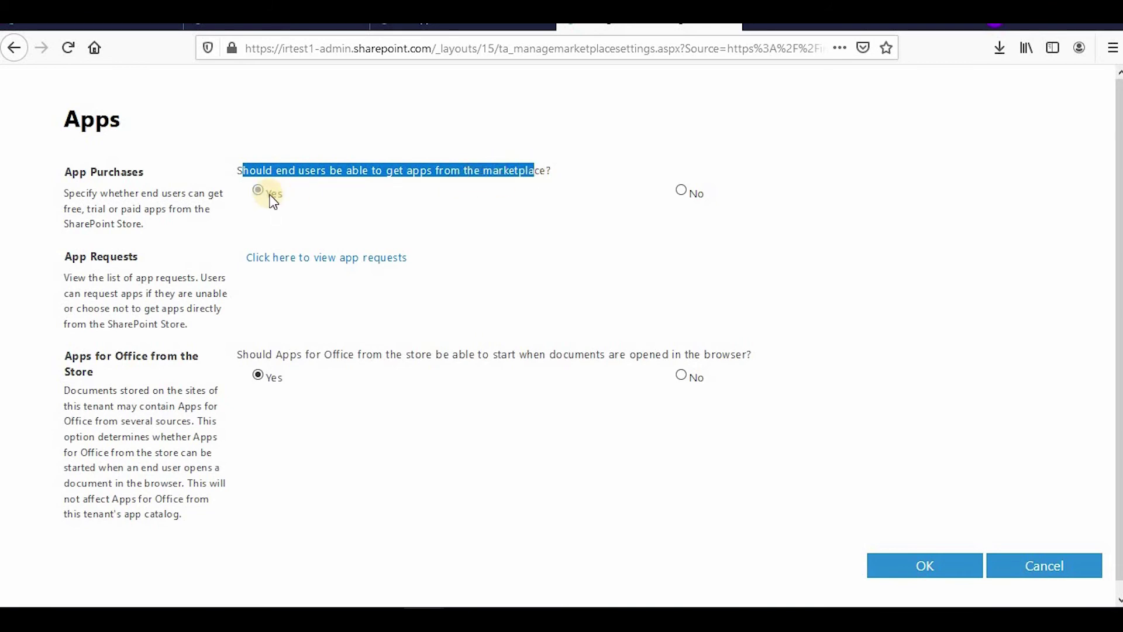
pyautogui.click(329, 189)
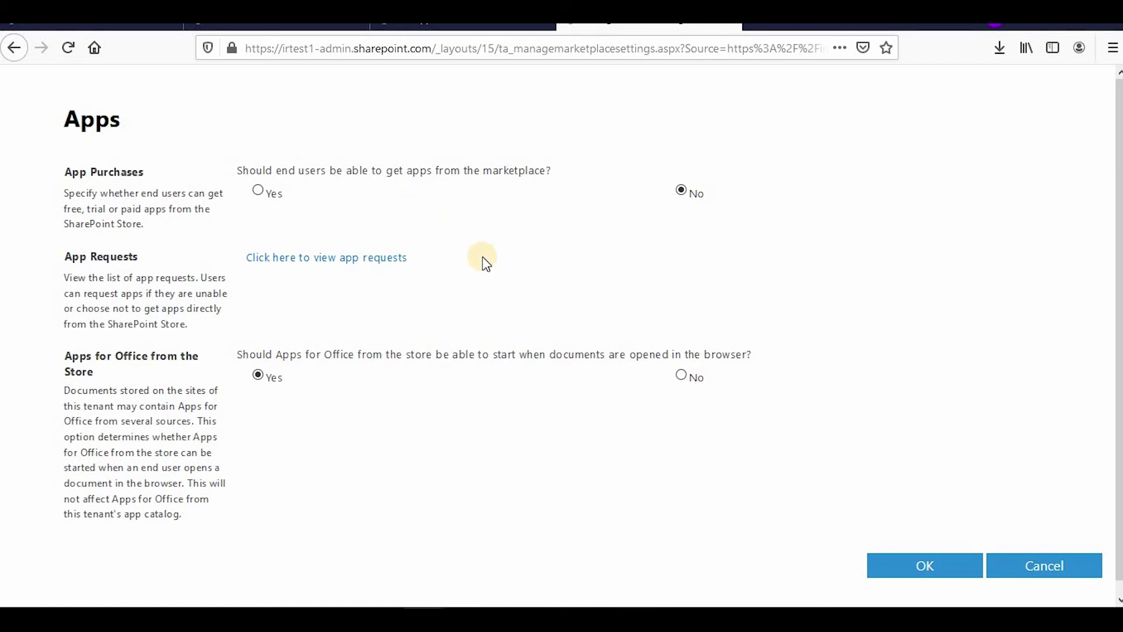
pyautogui.scroll(-1, 918, 518)
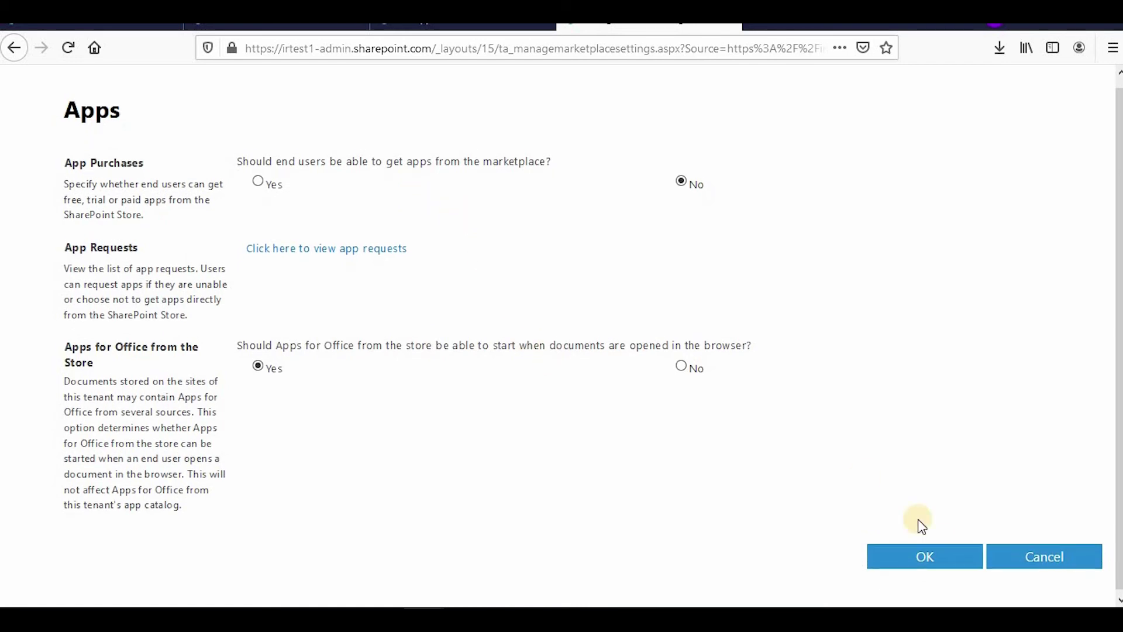
pyautogui.click(943, 556)
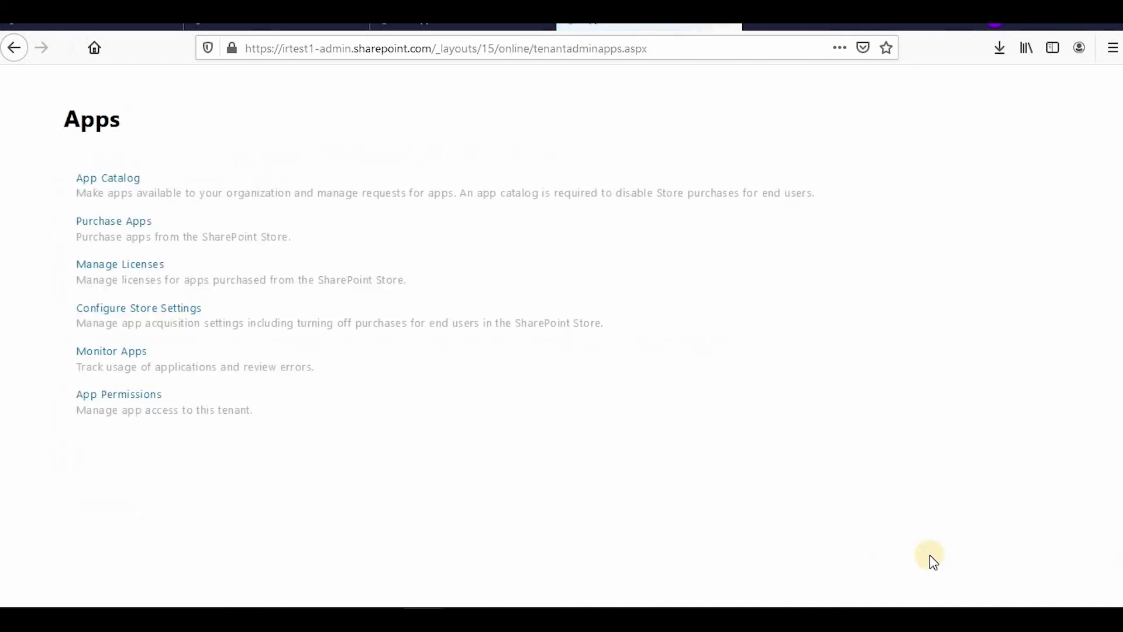
# Step: View the App Requests list through Manage requests for apps on TestAppCat, and reopen Configure Store Settings from the tenant Apps page
pyautogui.hotkey('ctrl', 'shift', 'Tab')
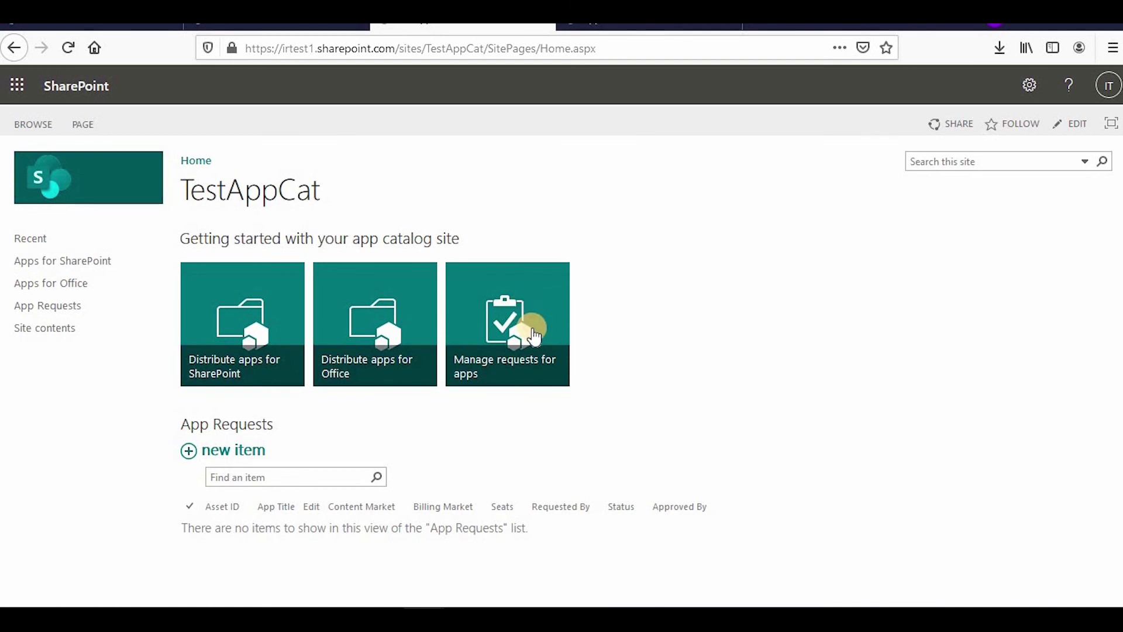
pyautogui.click(499, 316)
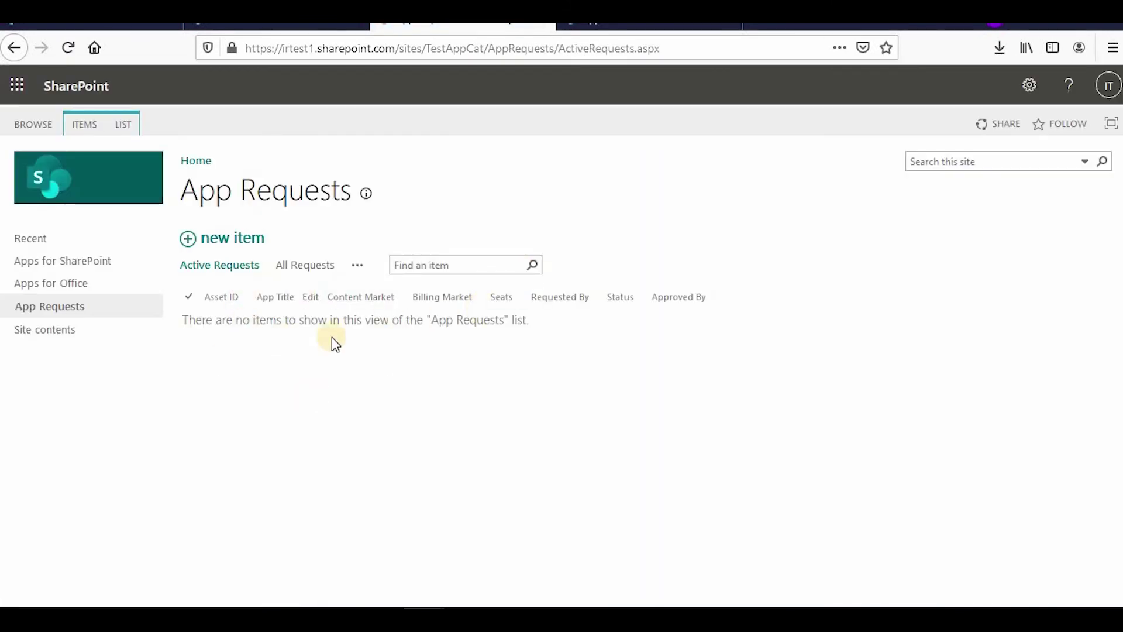
pyautogui.hotkey('ctrl', 'Tab')
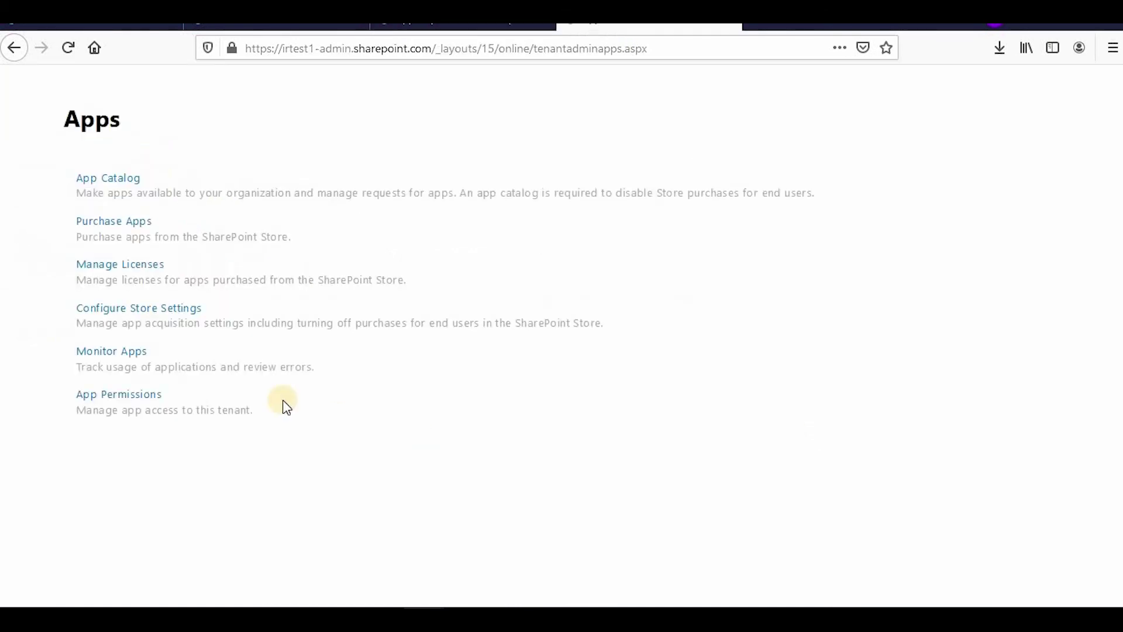
pyautogui.click(156, 310)
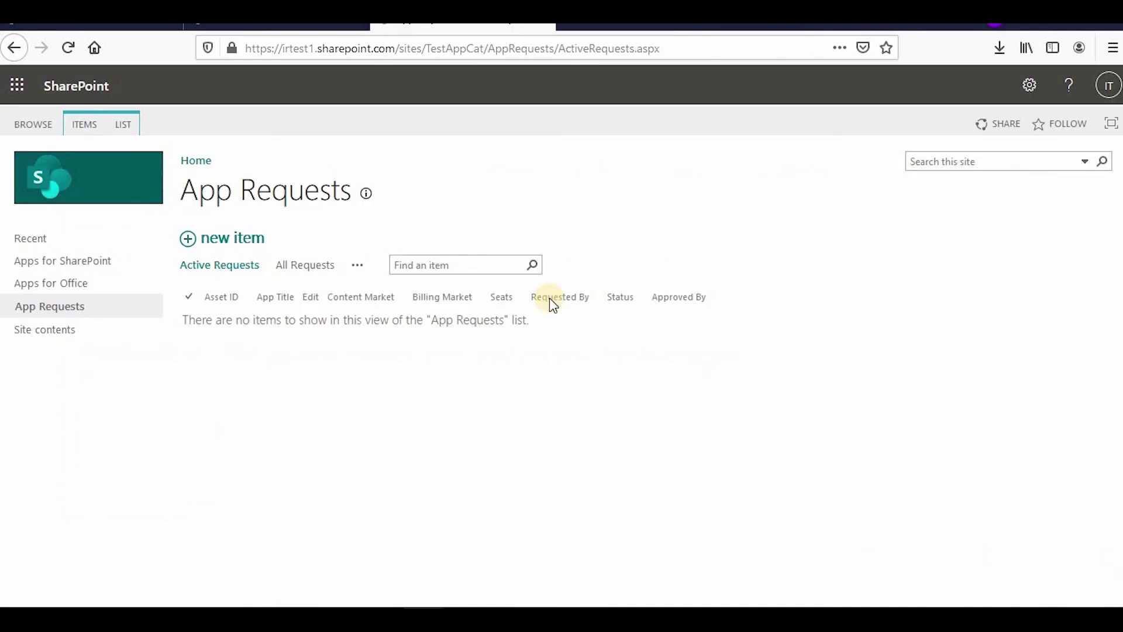
# Step: Open Apps from the admin center's More features and view the app requests through Configure Store Settings
pyautogui.click(274, 26)
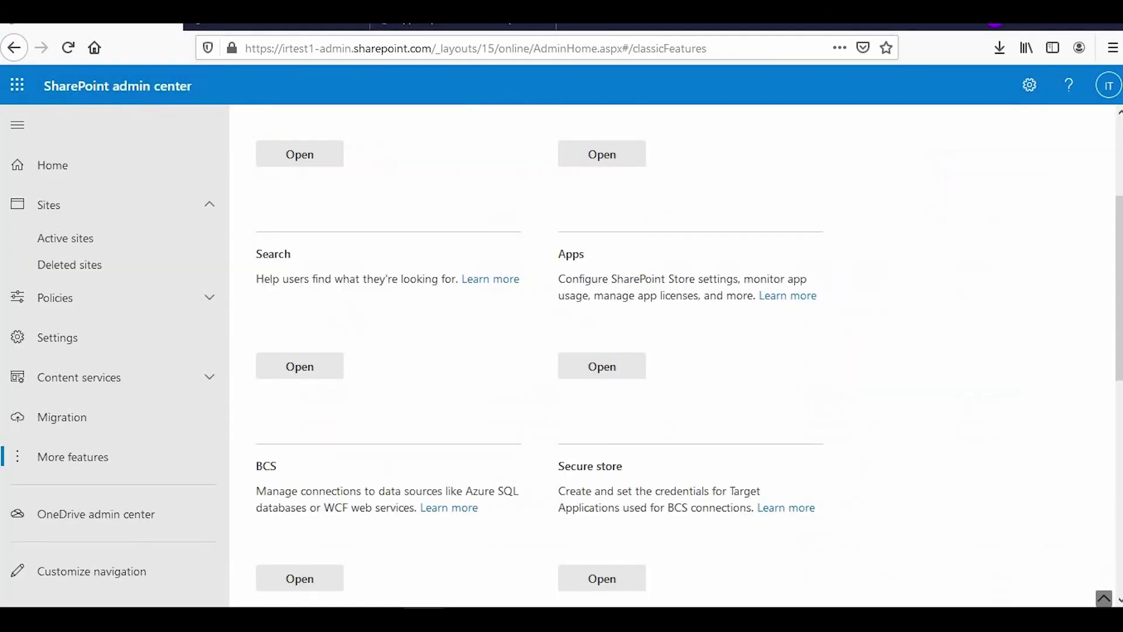
pyautogui.click(601, 374)
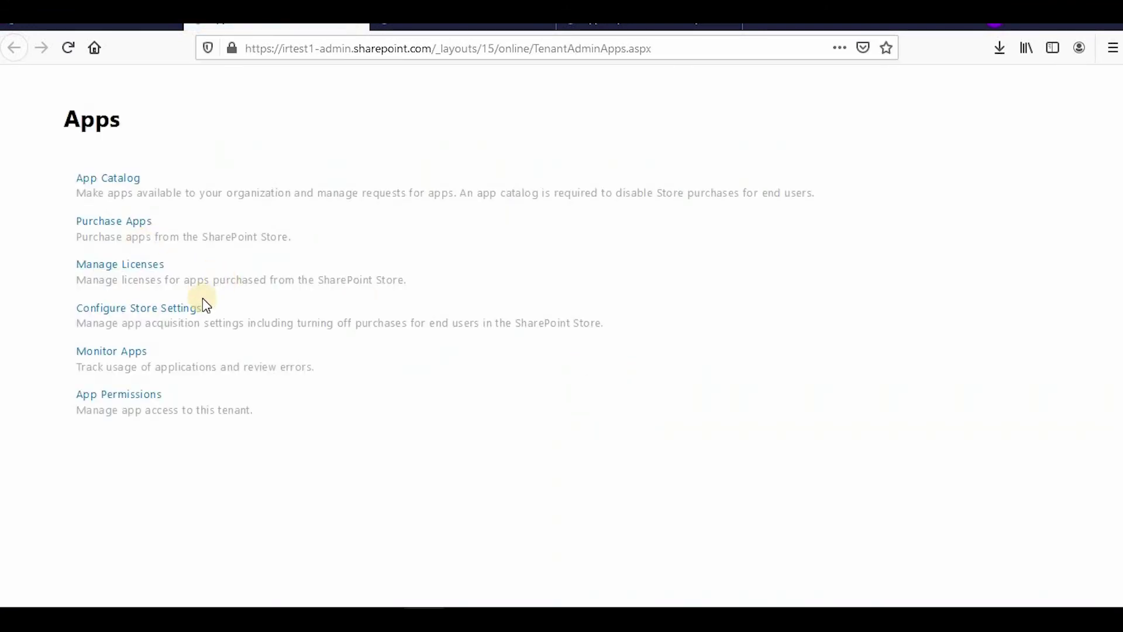
pyautogui.click(171, 310)
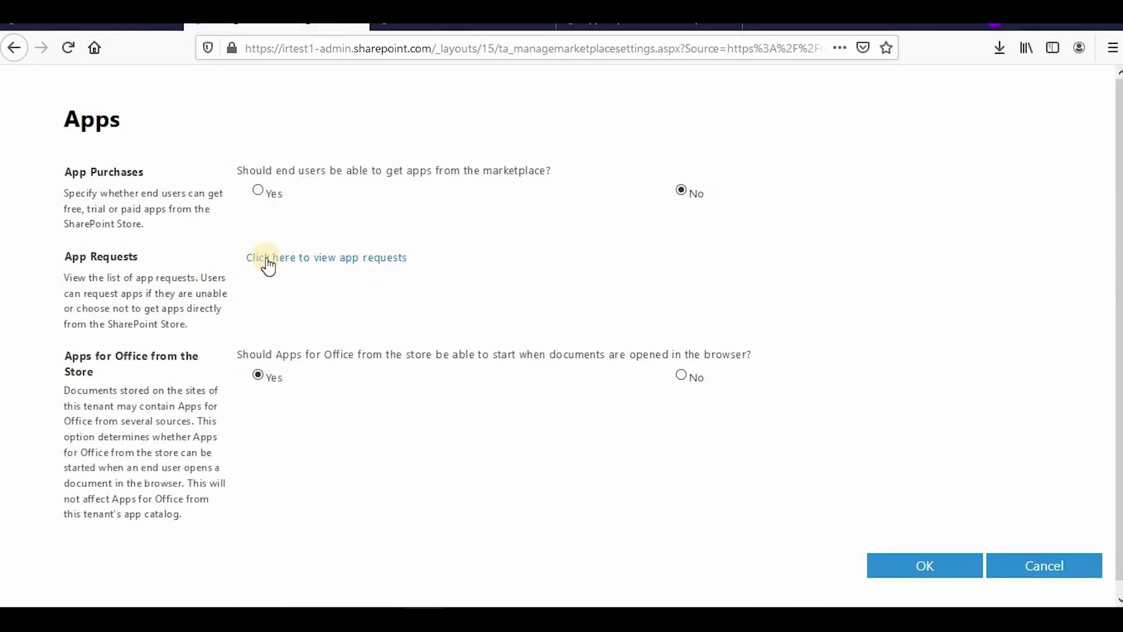
pyautogui.click(328, 263)
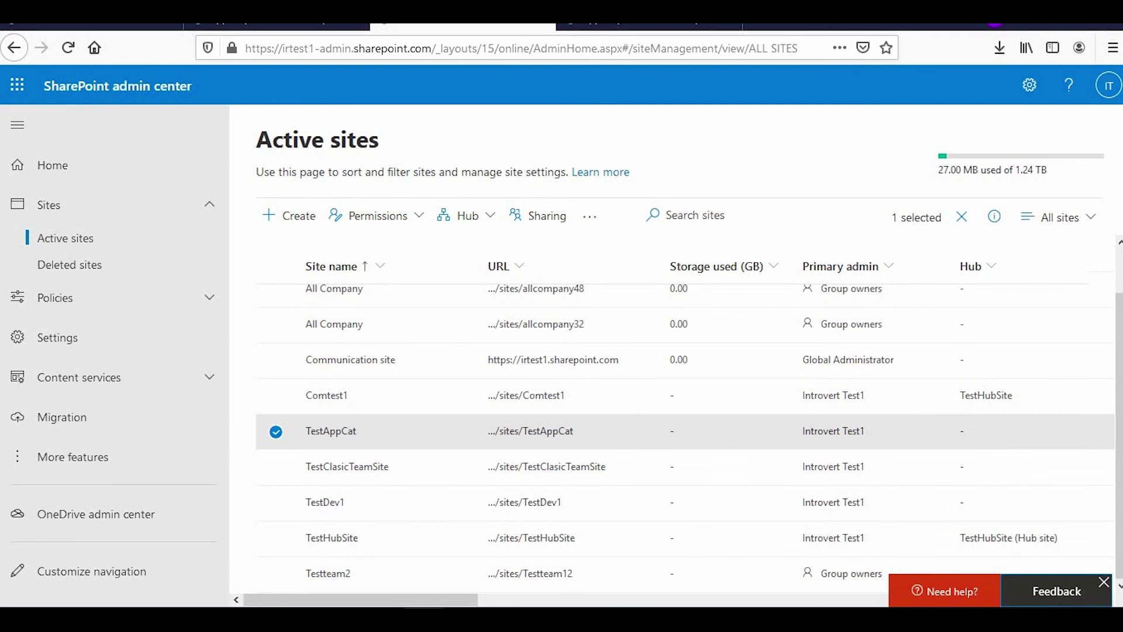
# Step: Return to TestAppCat's App Requests list and look through the Apps for SharePoint library
pyautogui.hotkey('ctrl', 'Tab')
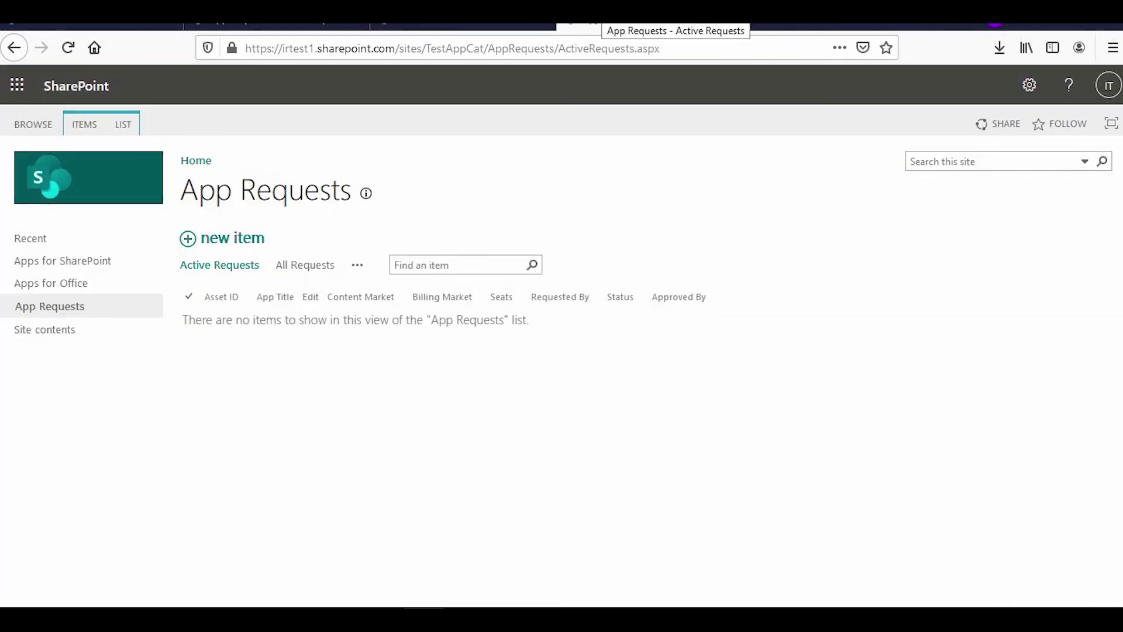
pyautogui.click(107, 267)
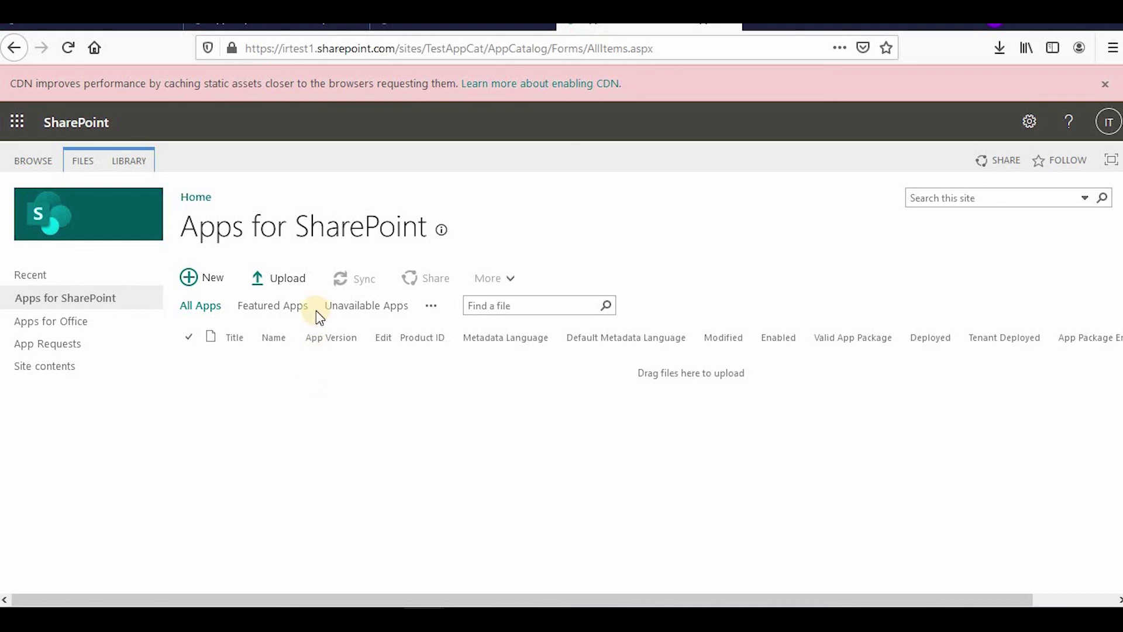
pyautogui.click(464, 26)
pyautogui.click(649, 26)
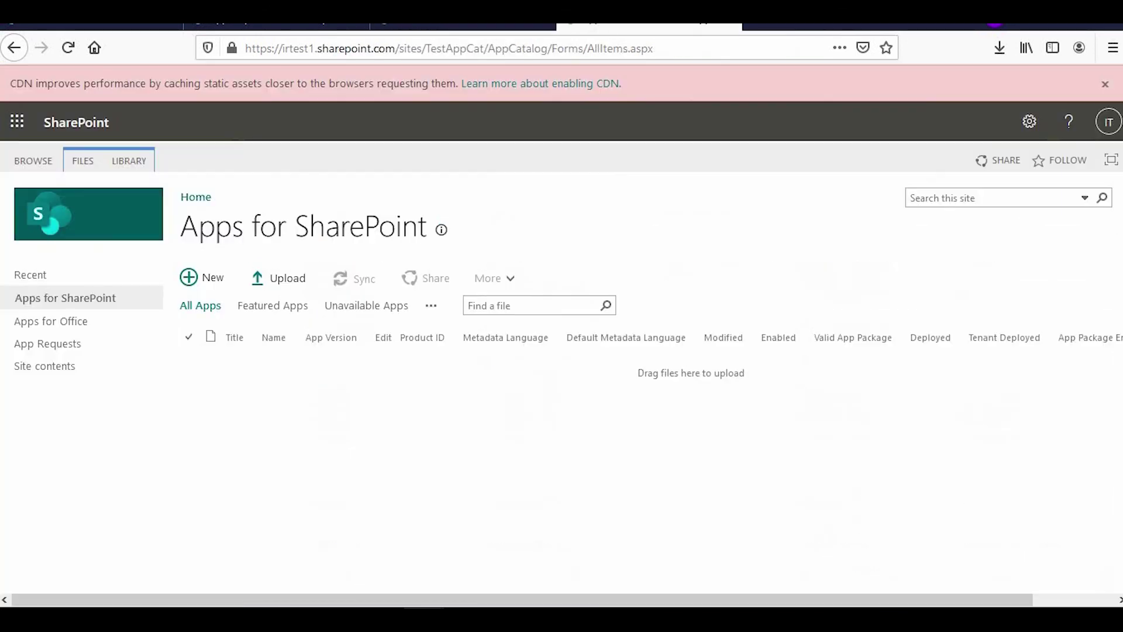